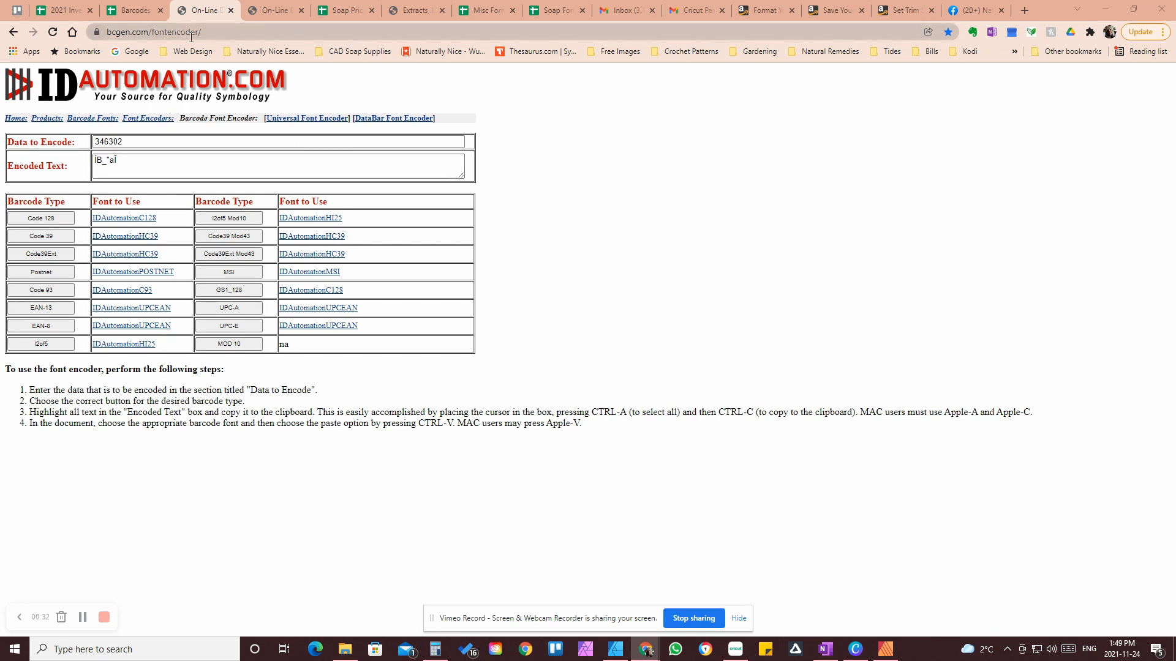
Look up the Charcoal soap's product number in column A of the 2021 Inventory Sales Count spreadsheet
click(72, 11)
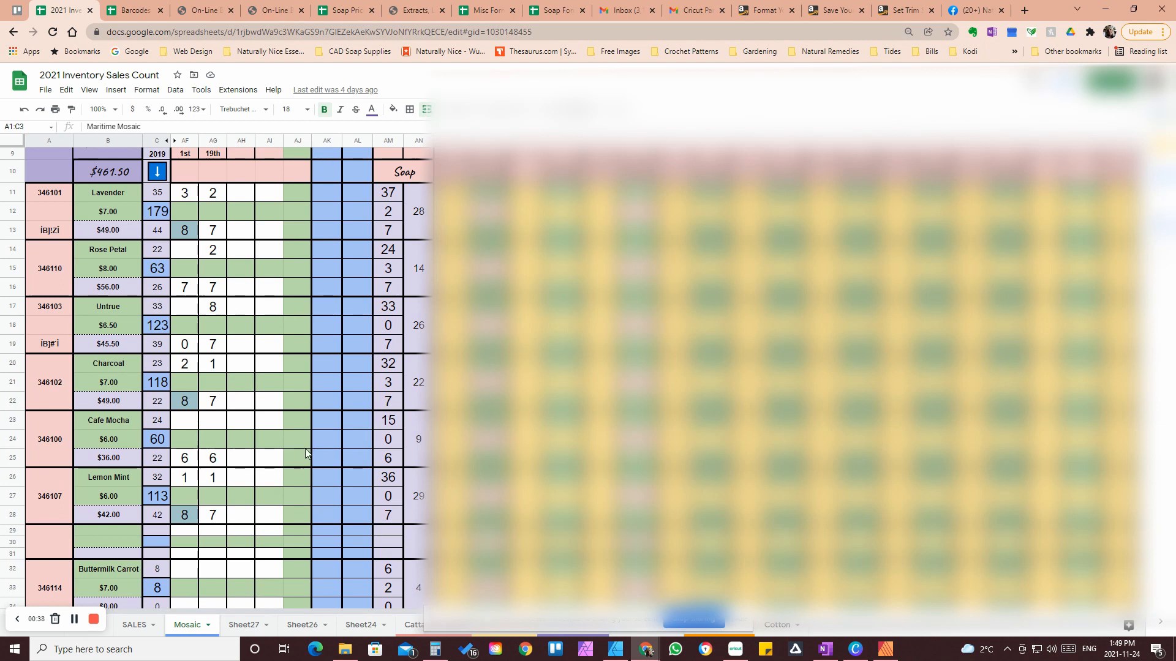
scroll(307, 455, up, 3)
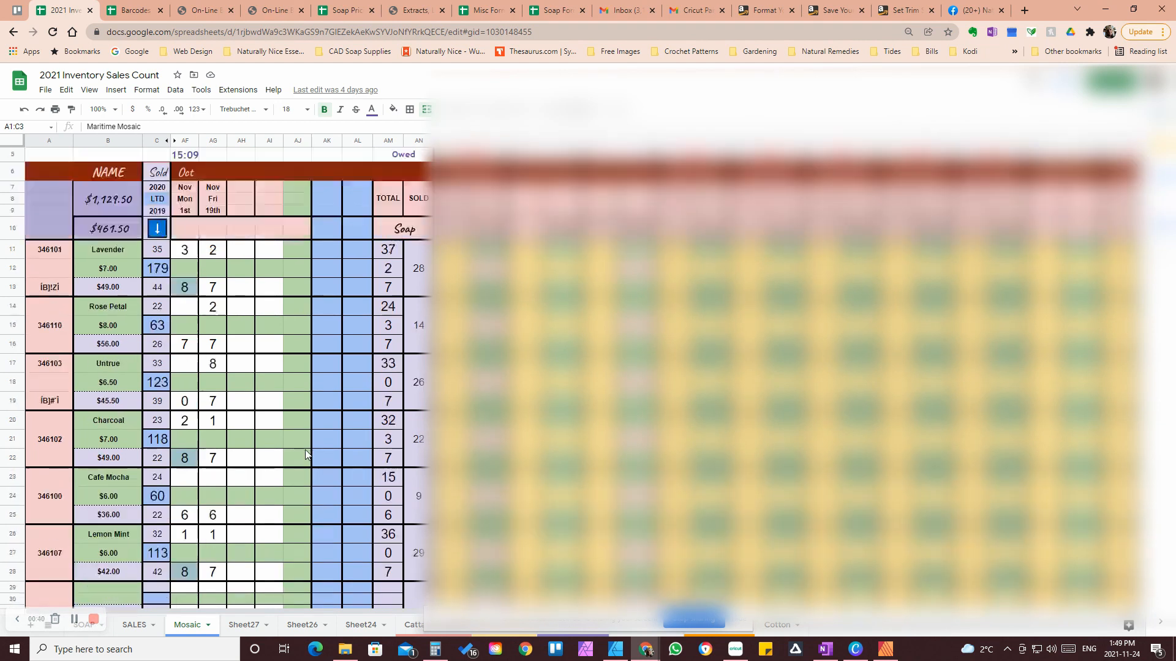
scroll(306, 454, down, 3)
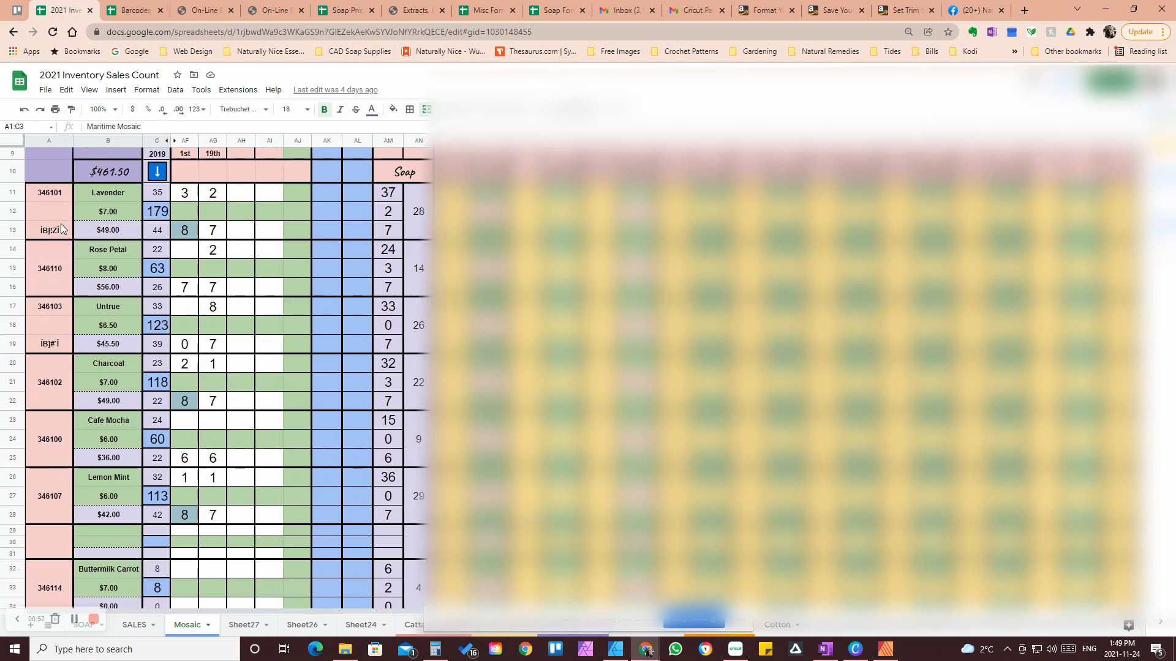
click(43, 391)
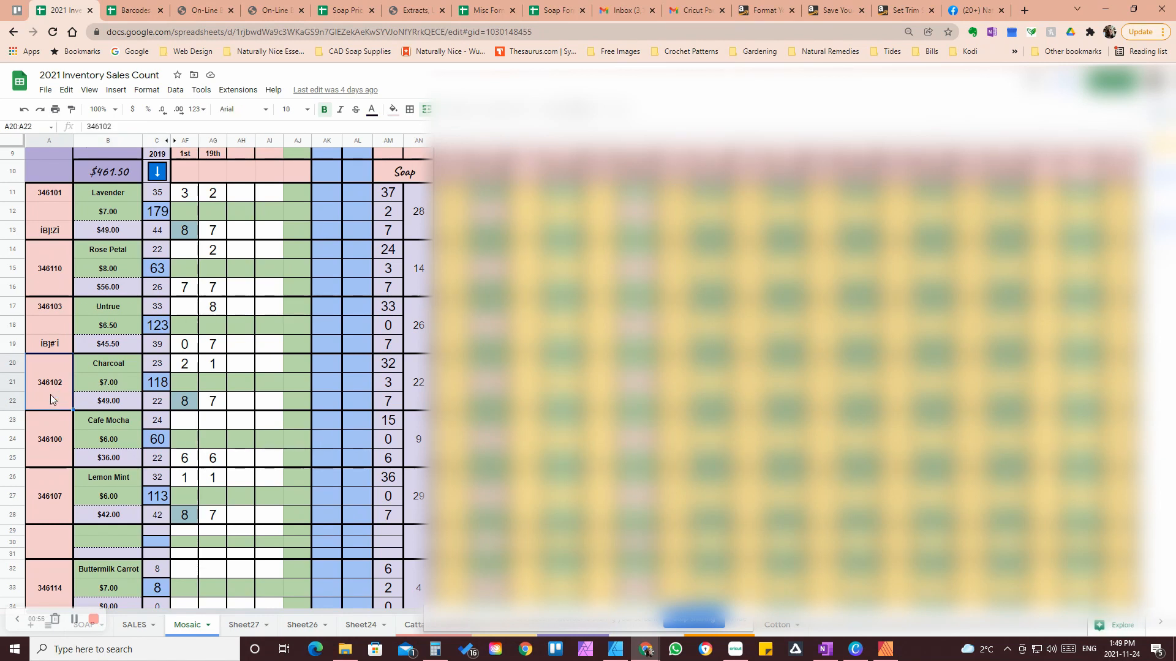
Encode 346102 as Code 128 in the IDAutomation online font encoder and copy the encoded text
click(202, 17)
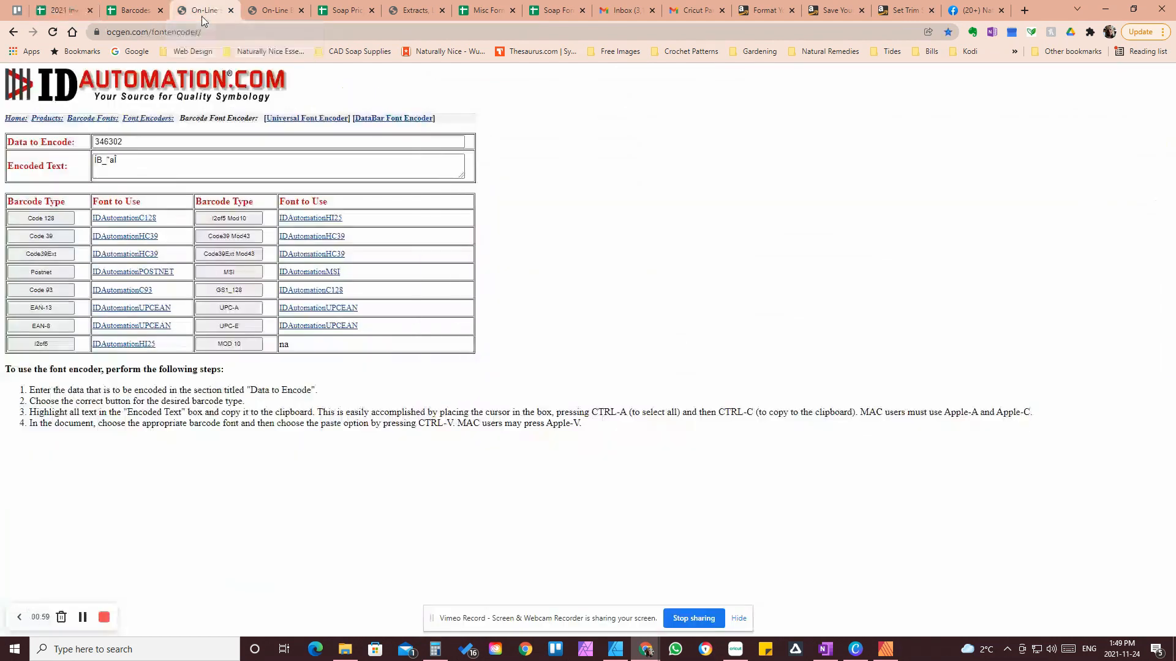
drag(136, 141, 89, 141)
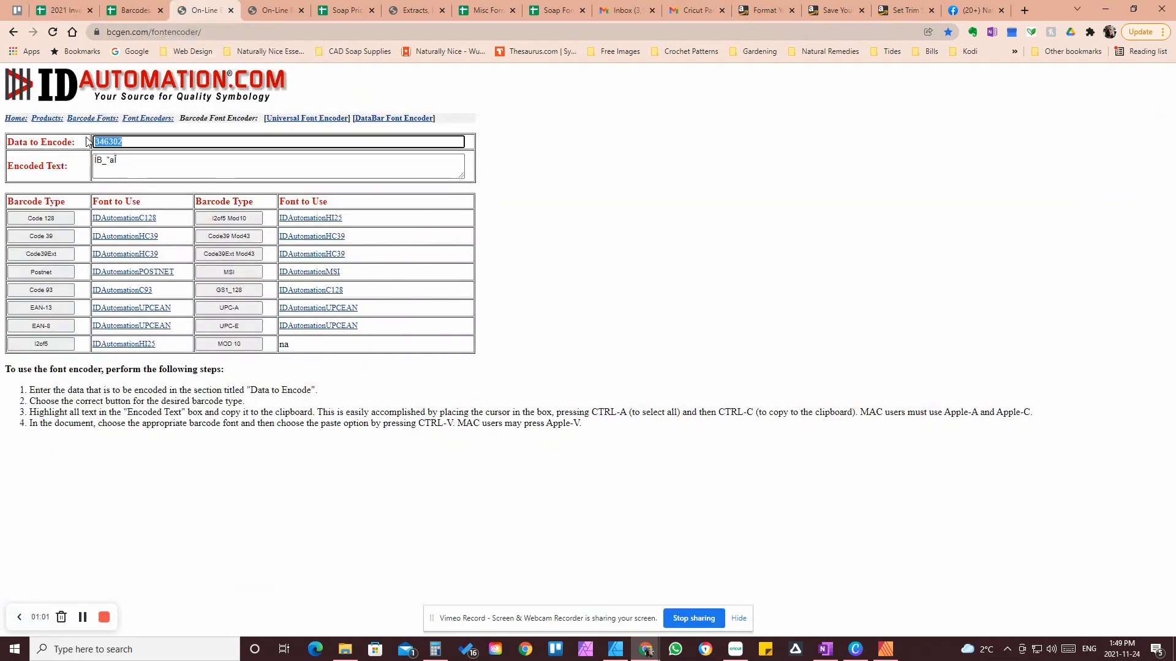
text(346102)
key(Return)
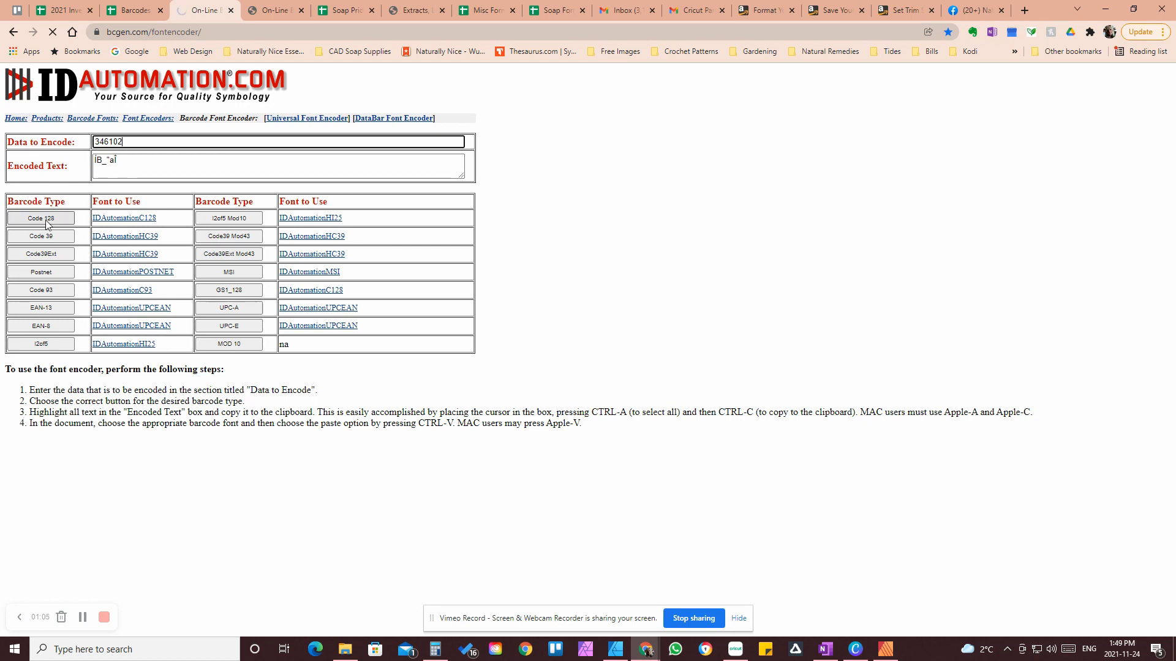
click(124, 166)
key(ctrl+a)
key(ctrl+c)
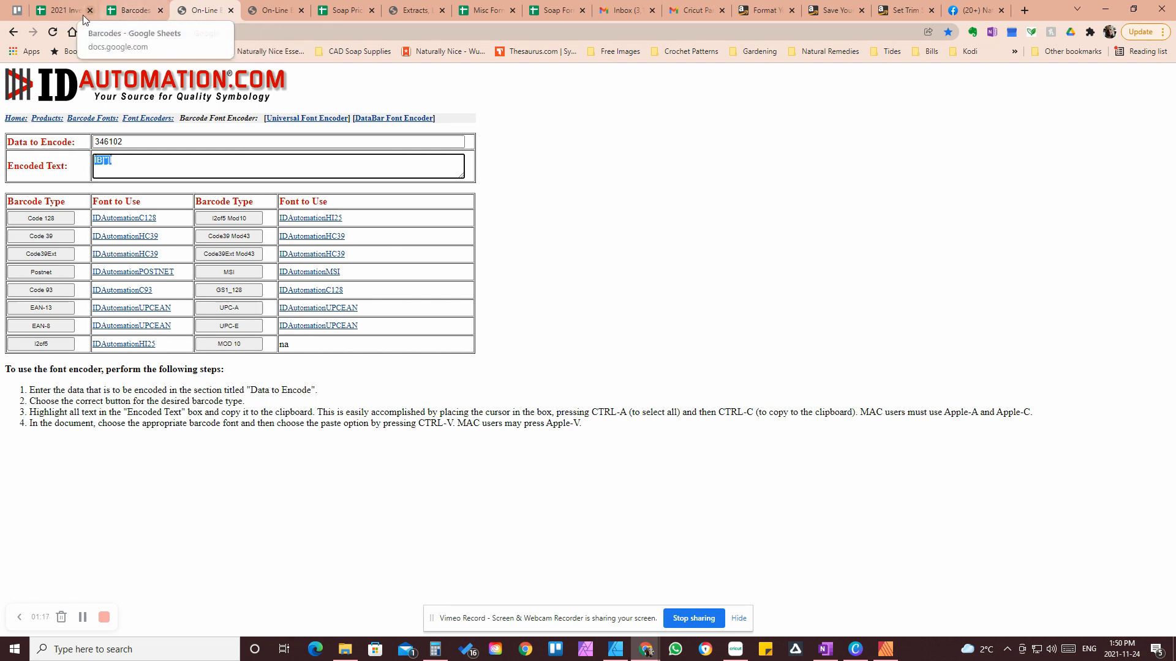
In the Barcodes spreadsheet, paste the encoded text into B5 beside 346102 and enter "Charcoal Soap" in C5
click(138, 11)
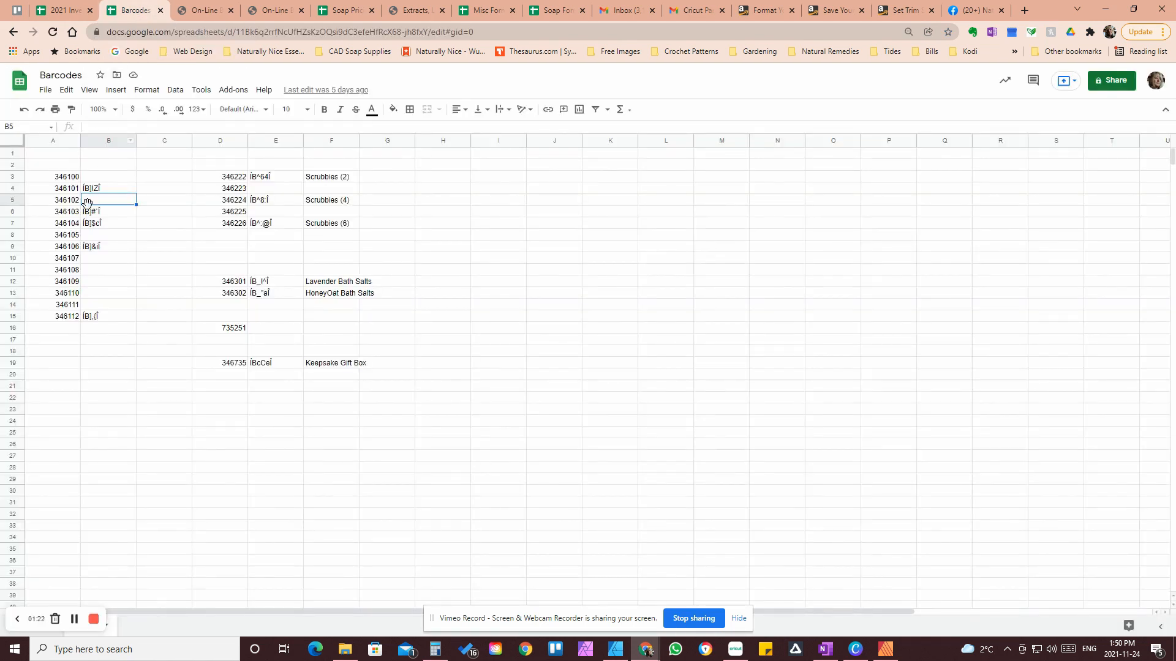
text(ÎB]"]Î)
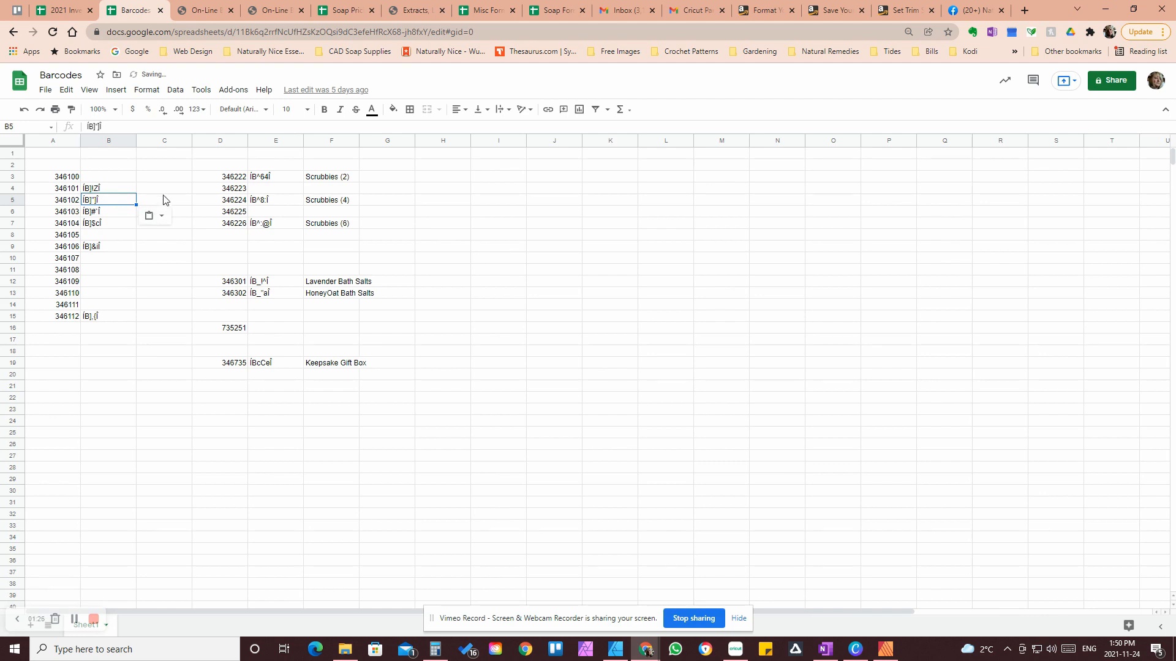
click(164, 201)
text(C)
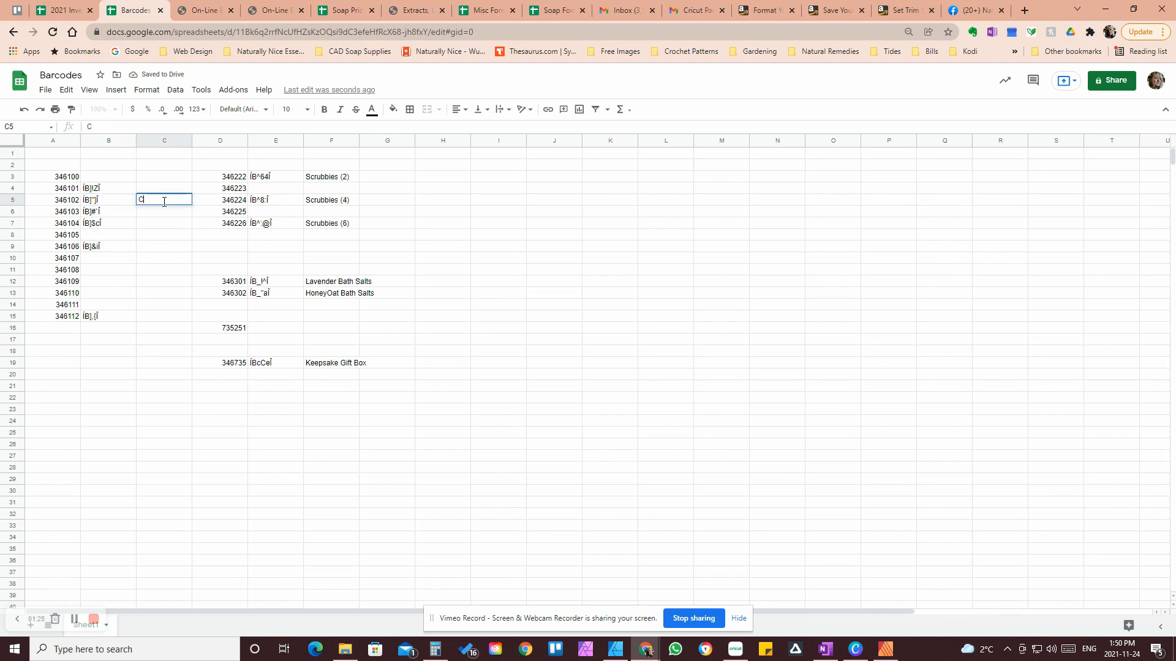
text(harcoal Soap)
key(Return)
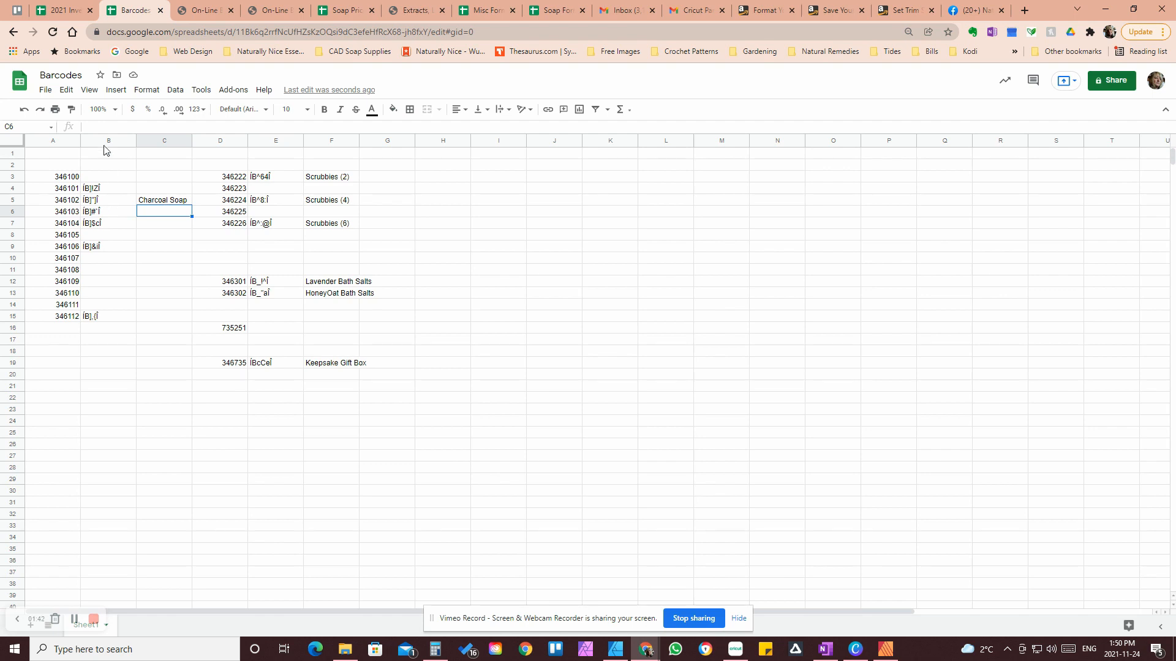
In the 2021 Inventory Sales Count spreadsheet, unmerge Charcoal's number cells A20:A22 and paste the encoded text into A22
click(66, 10)
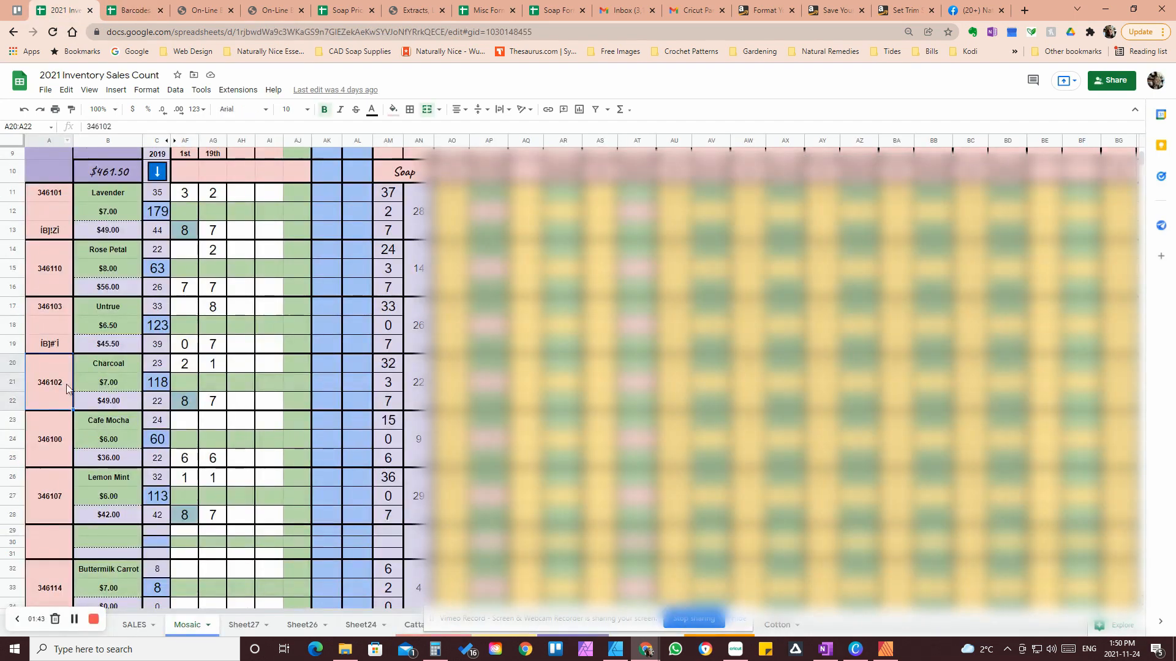
click(429, 111)
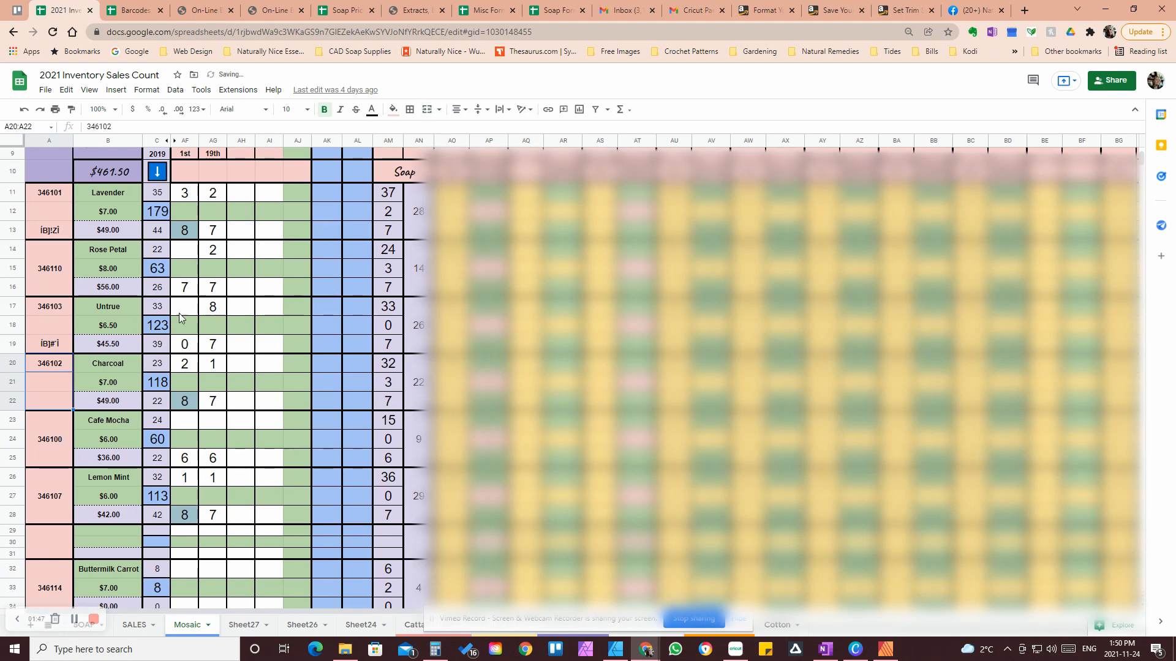
click(51, 403)
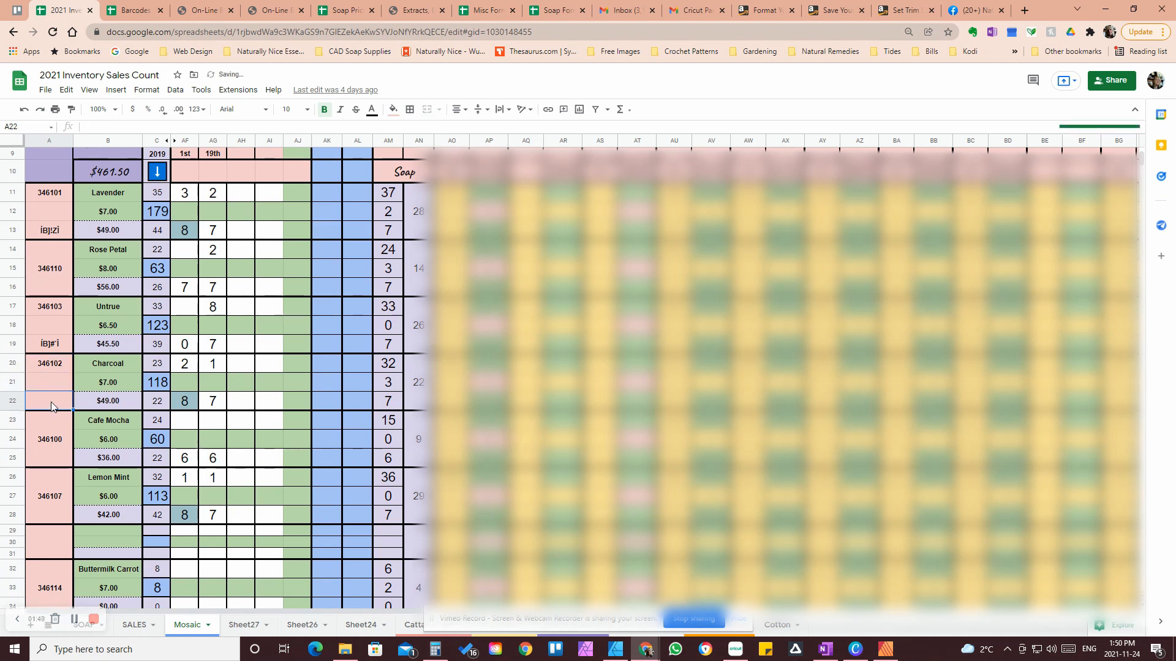
key(ctrl+v)
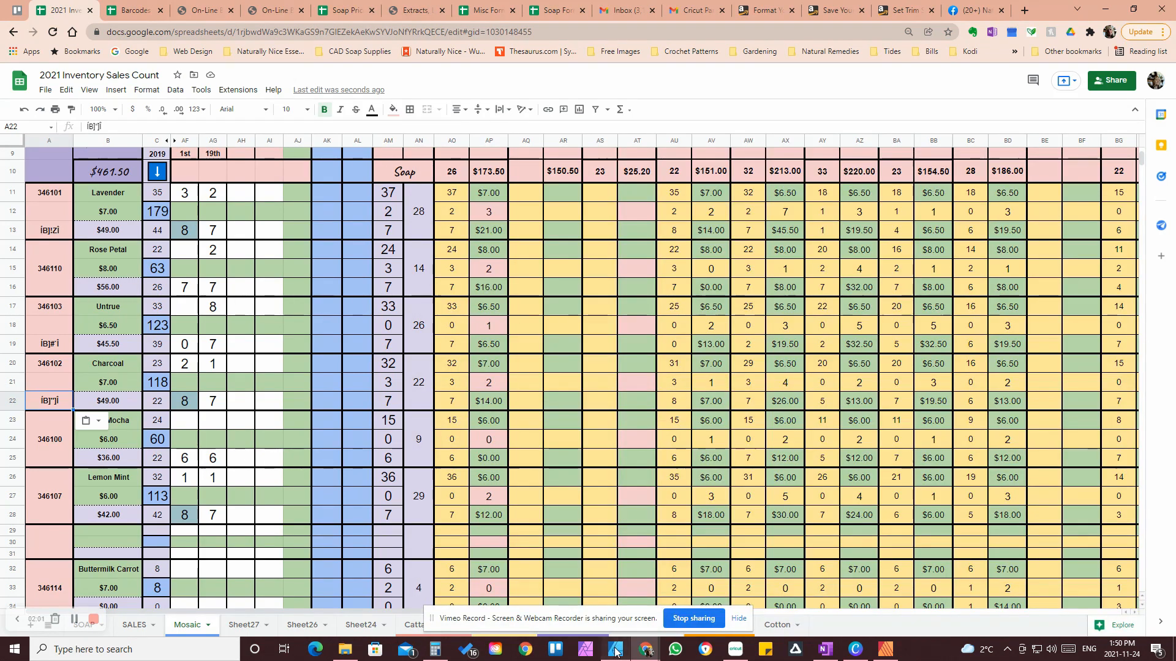
Switch to Affinity Designer and replace the barcode text on the upper Charcoal label with the copied encoded text
click(615, 650)
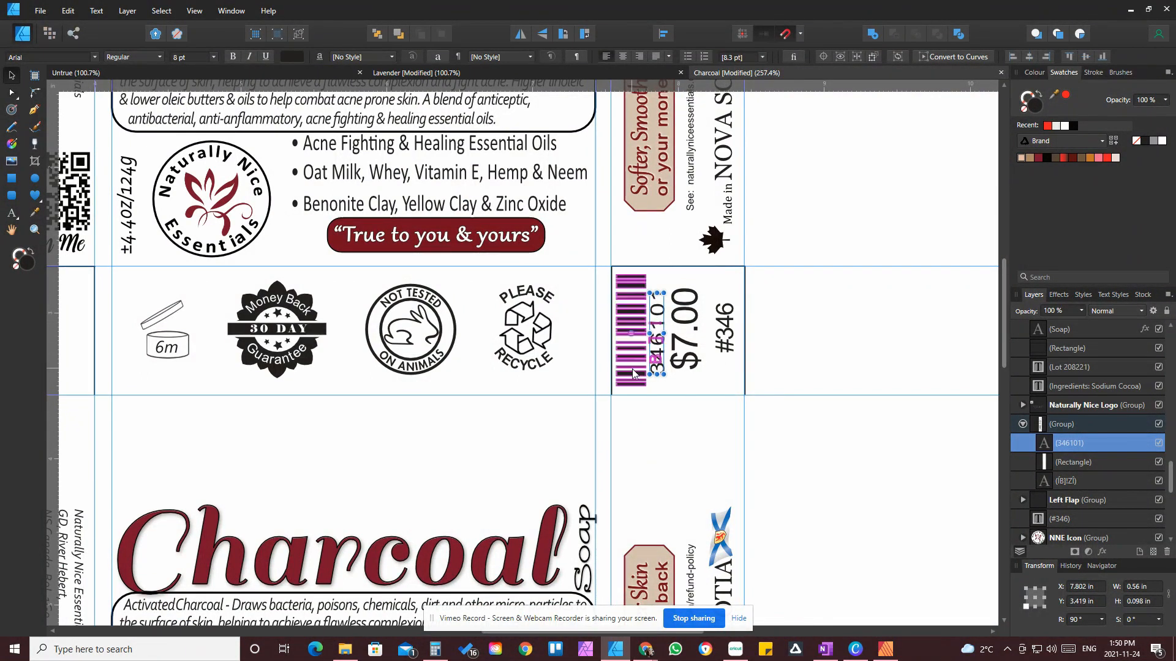
double_click(634, 372)
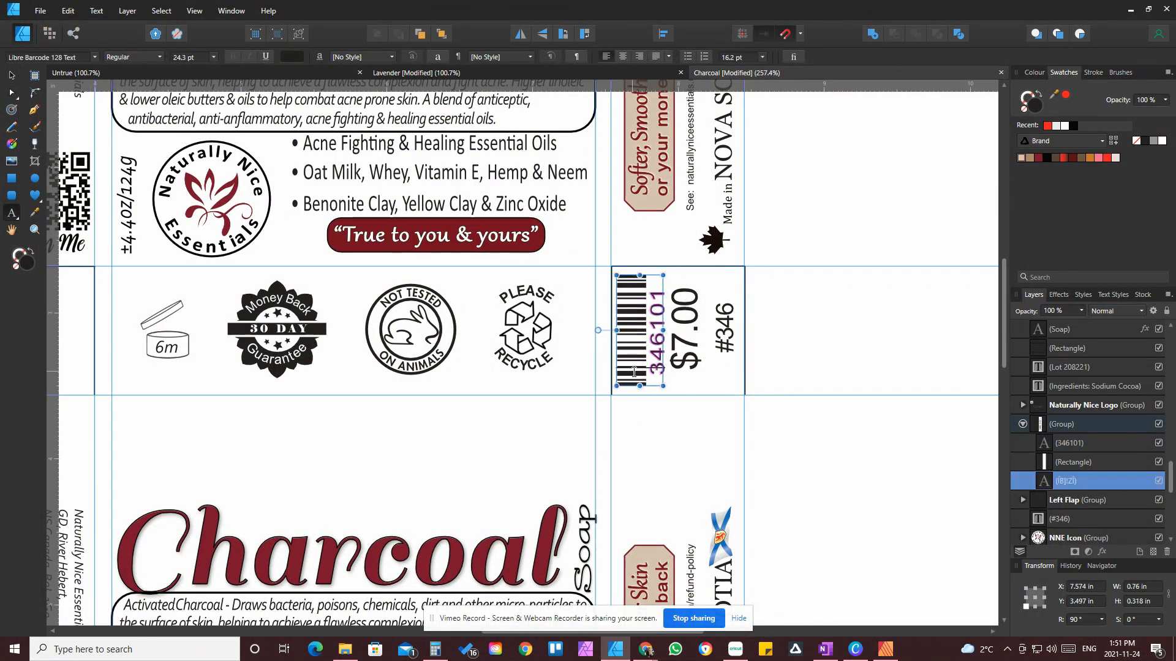
drag(634, 384, 634, 274)
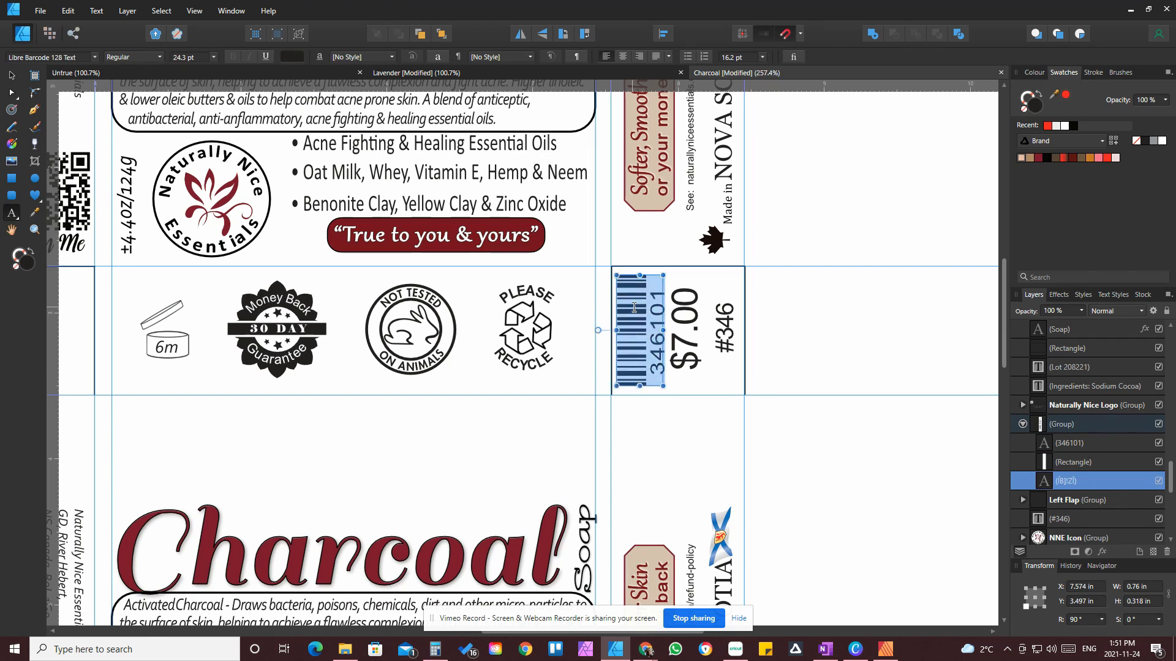
text(ÍB]!ZÎ)
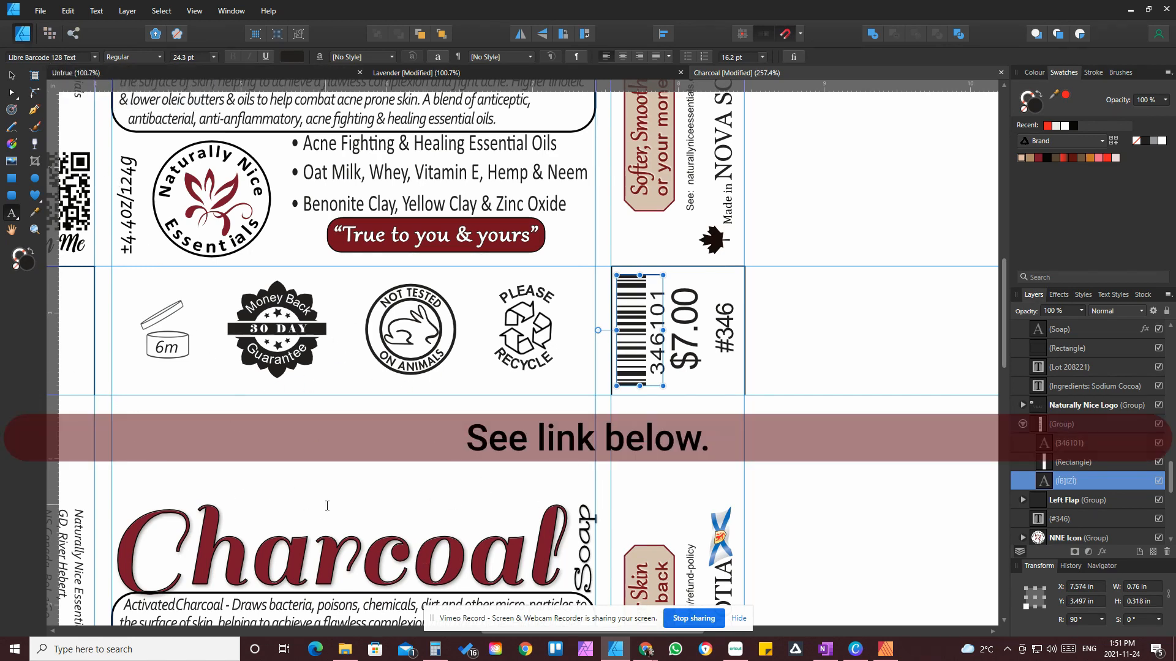
click(1080, 447)
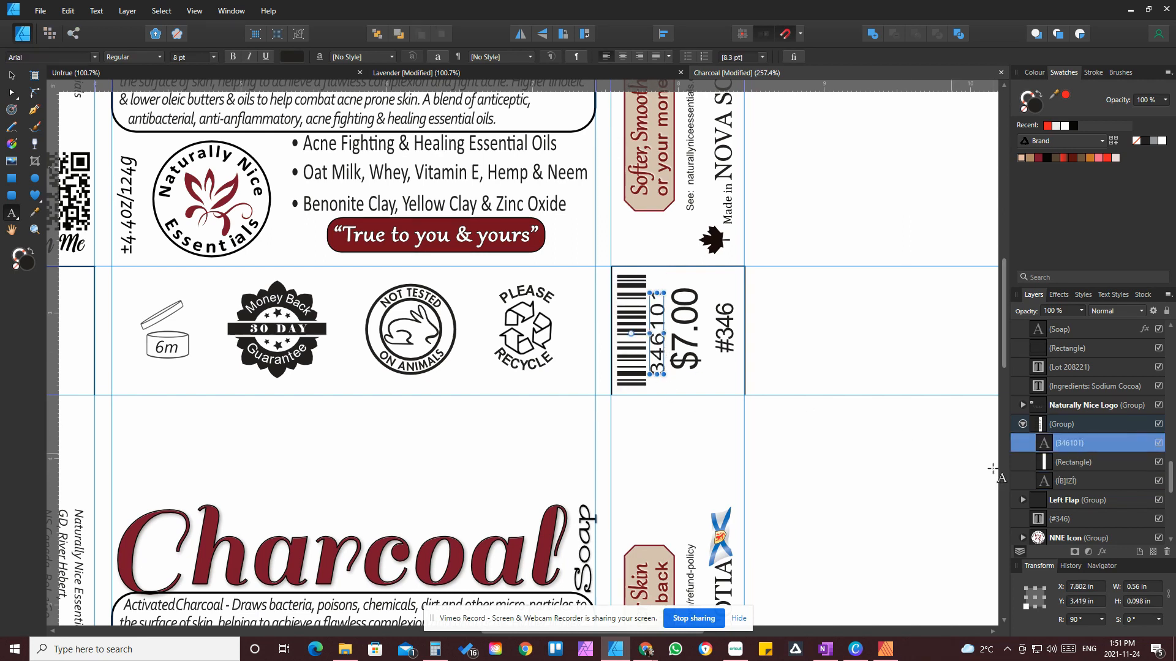
click(12, 74)
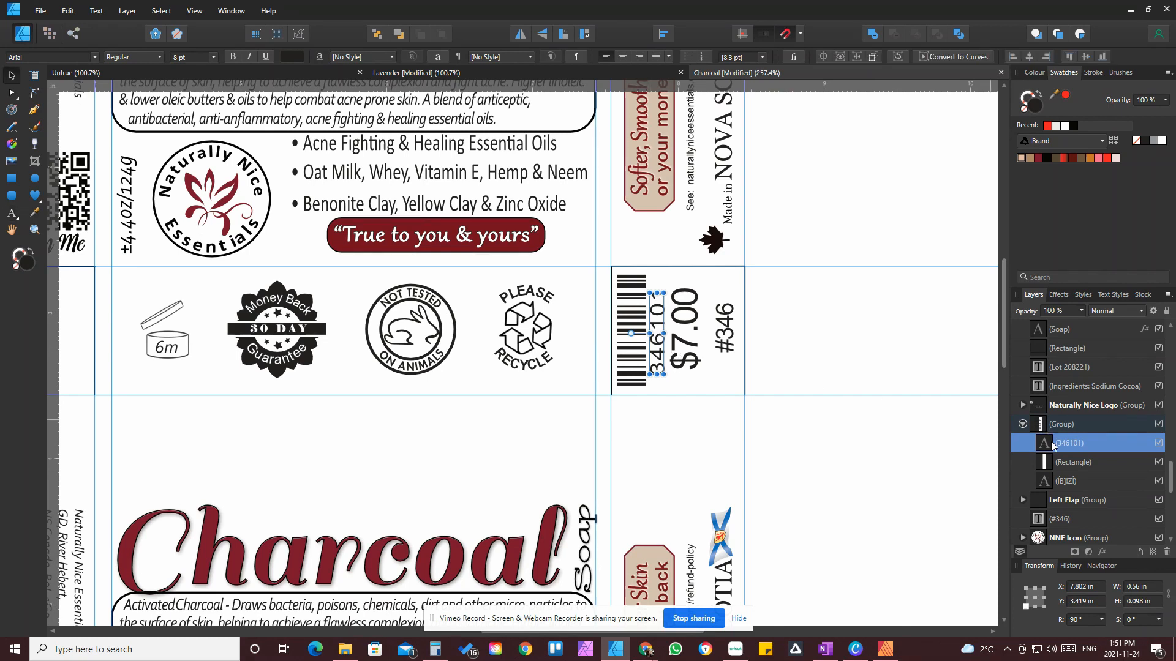
drag(659, 353, 693, 349)
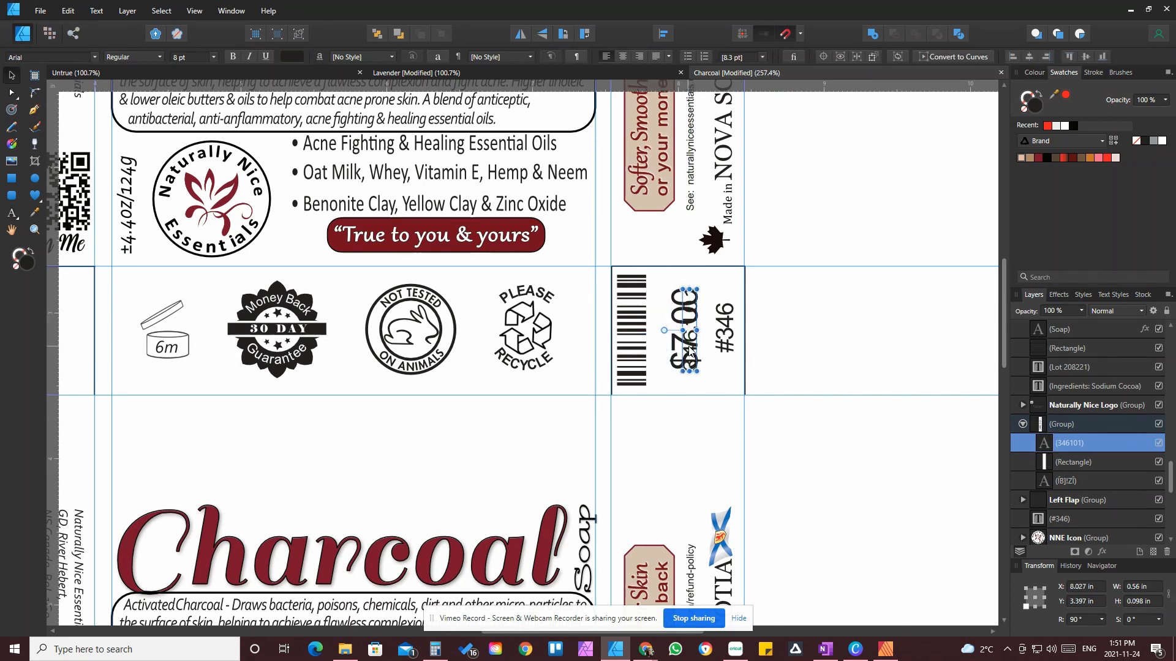
click(1072, 464)
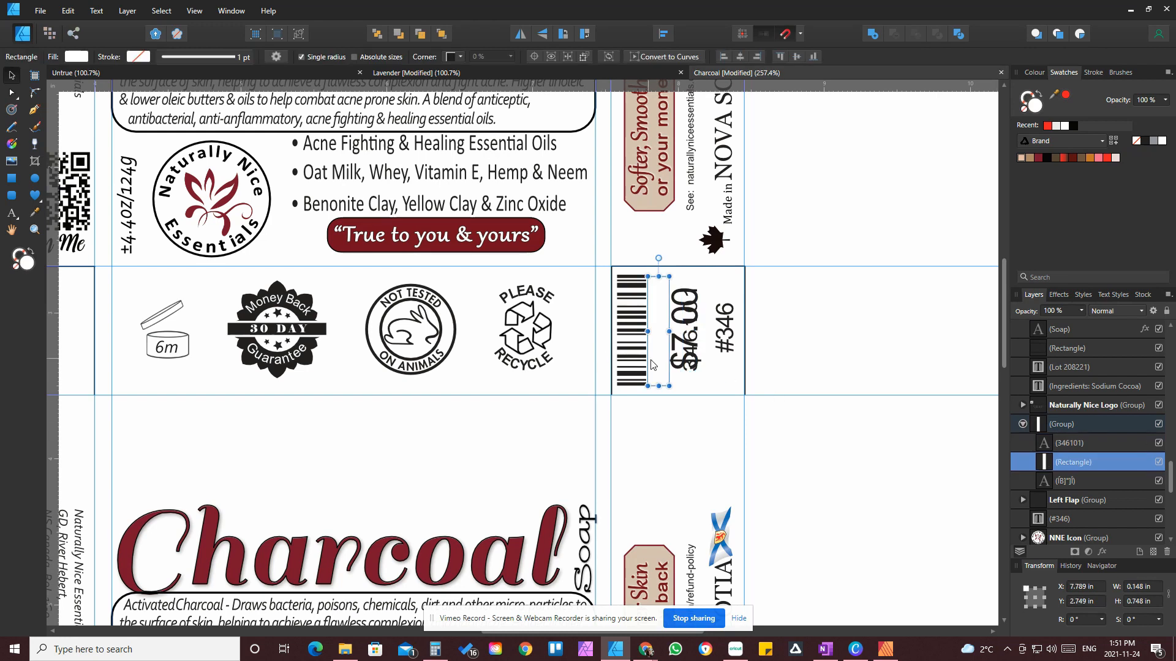
drag(688, 368, 714, 373)
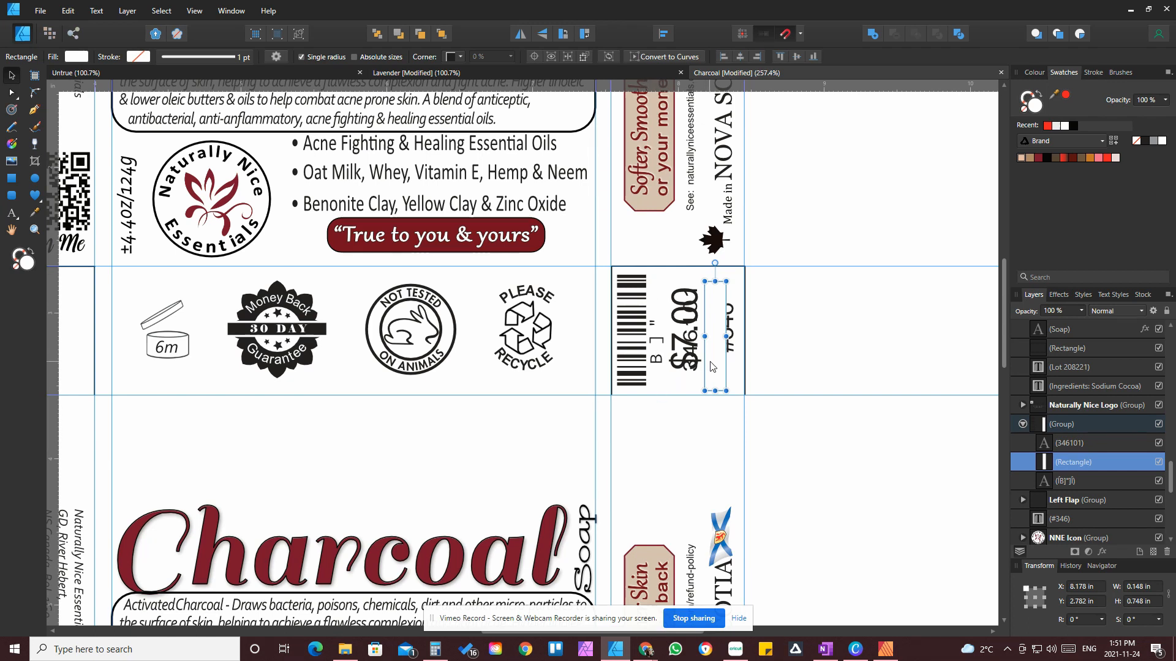
key(ctrl+z)
key(ctrl+z)
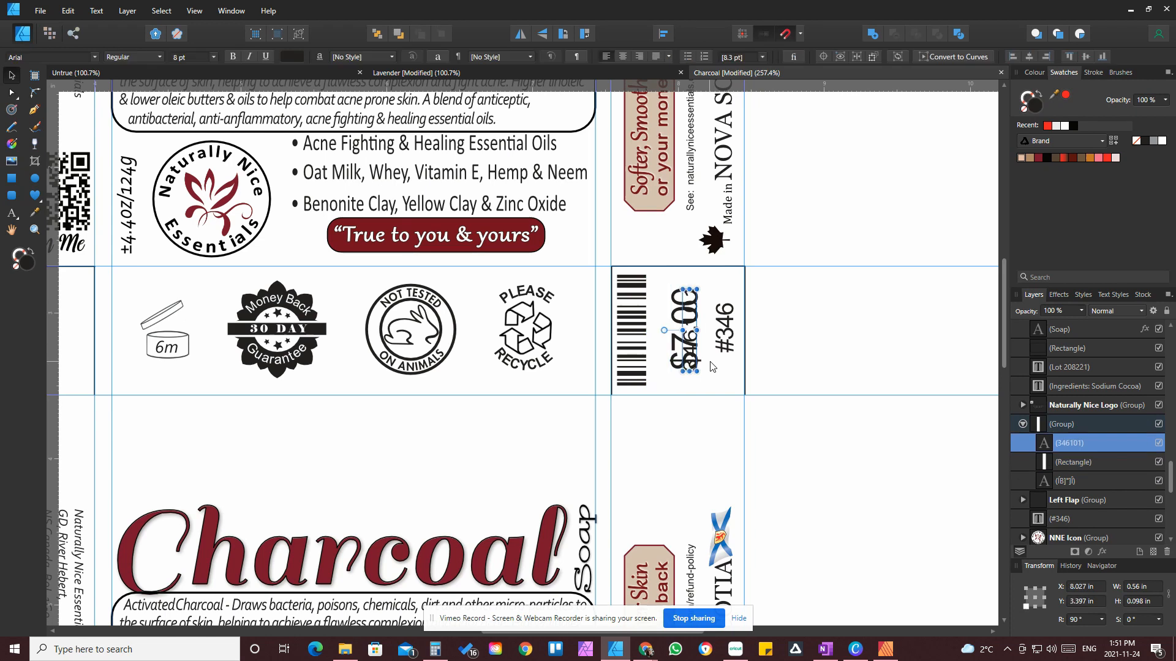
key(ctrl+z)
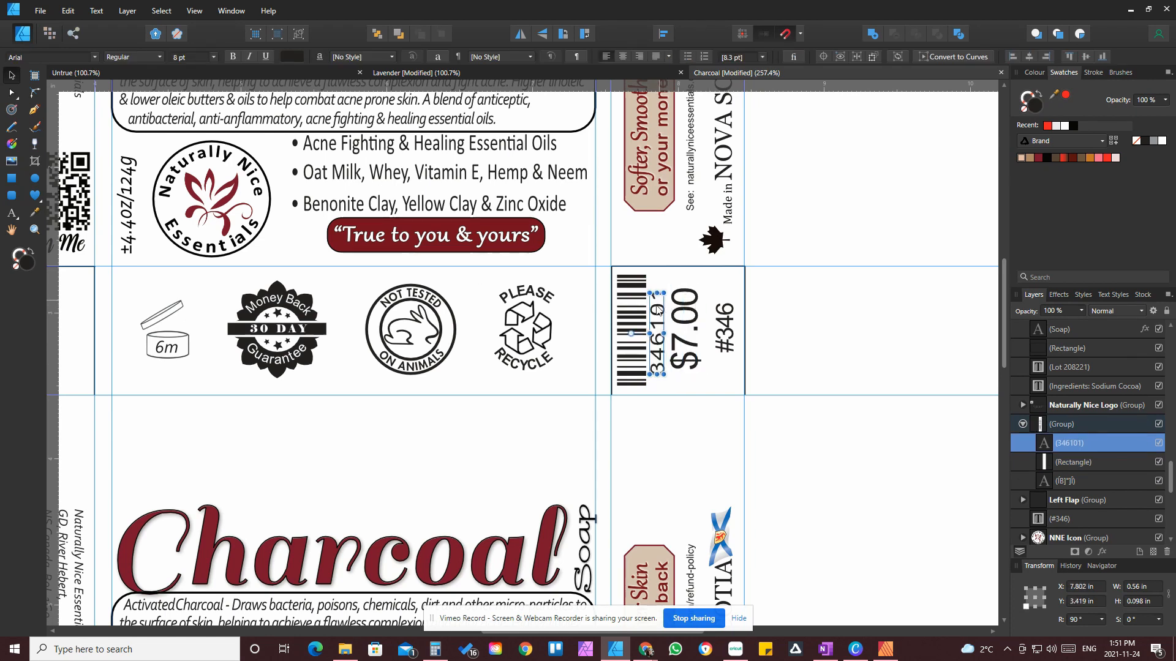
Change the product number beside the upper label's barcode to 346102
click(12, 213)
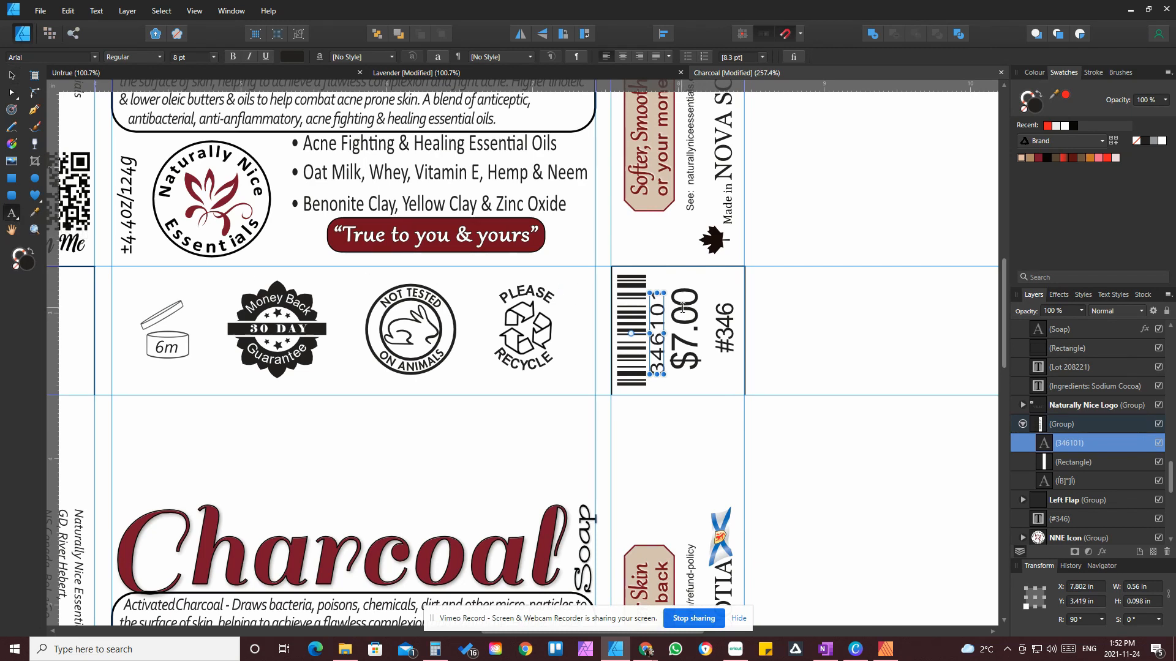
key(BackSpace)
text(2)
Compare the Code 39 barcode text on the lower Charcoal label with the grouped Code 128 barcode on the upper label
drag(1003, 325, 1018, 423)
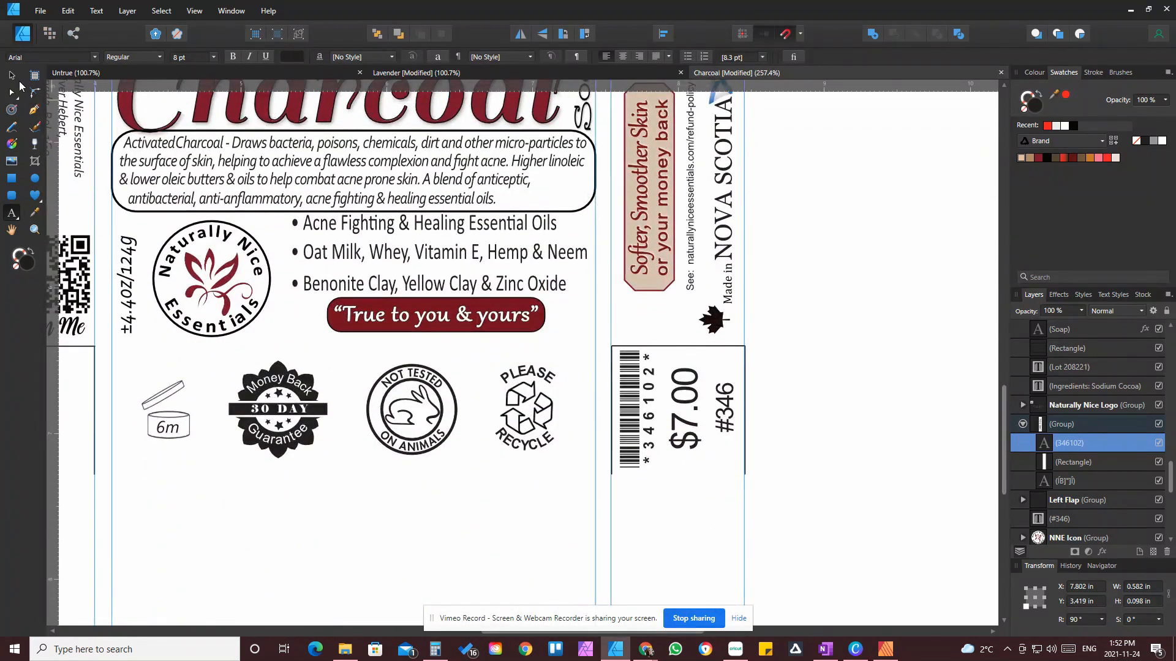
click(12, 77)
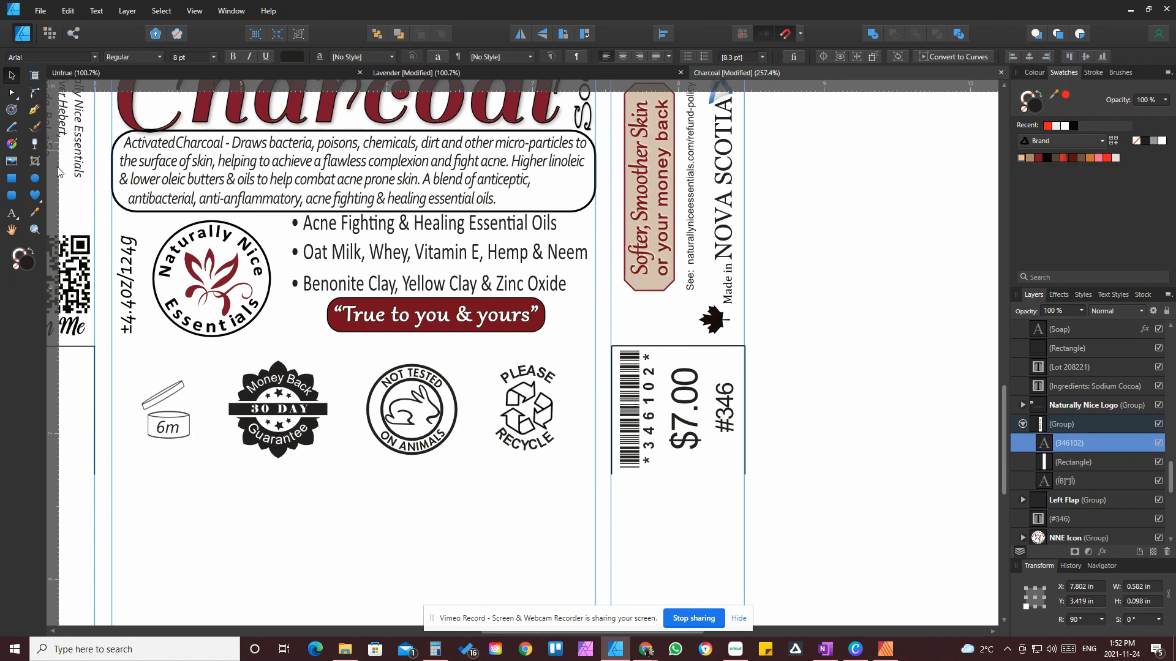
click(639, 412)
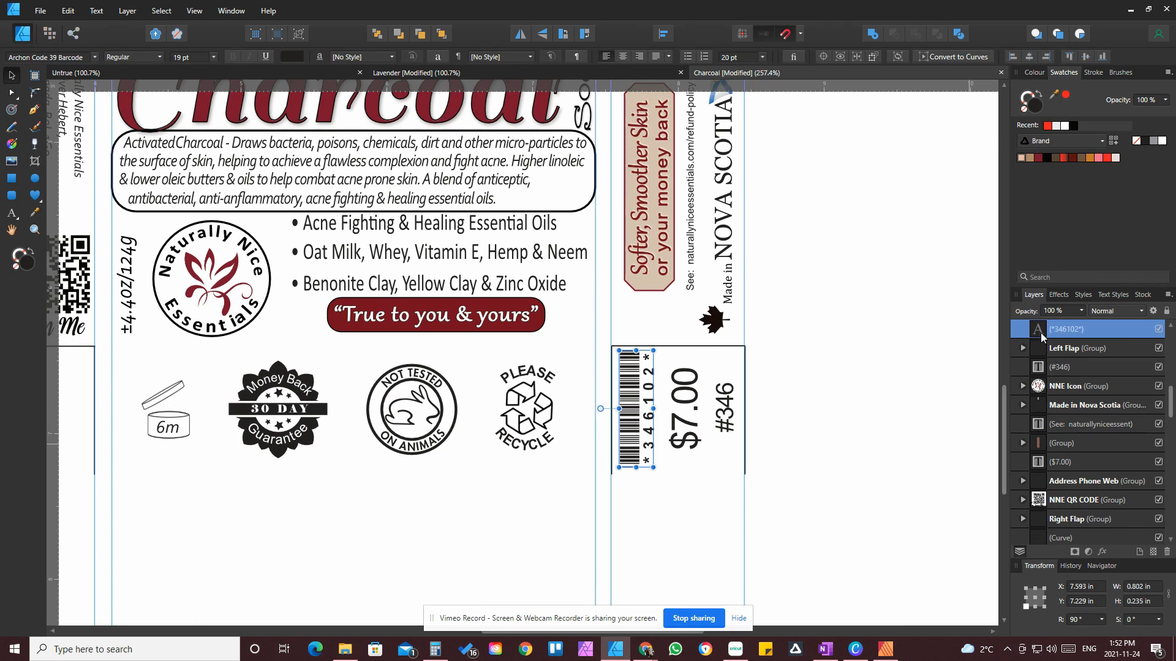
scroll(802, 370, up, 5)
scroll(803, 370, up, 2)
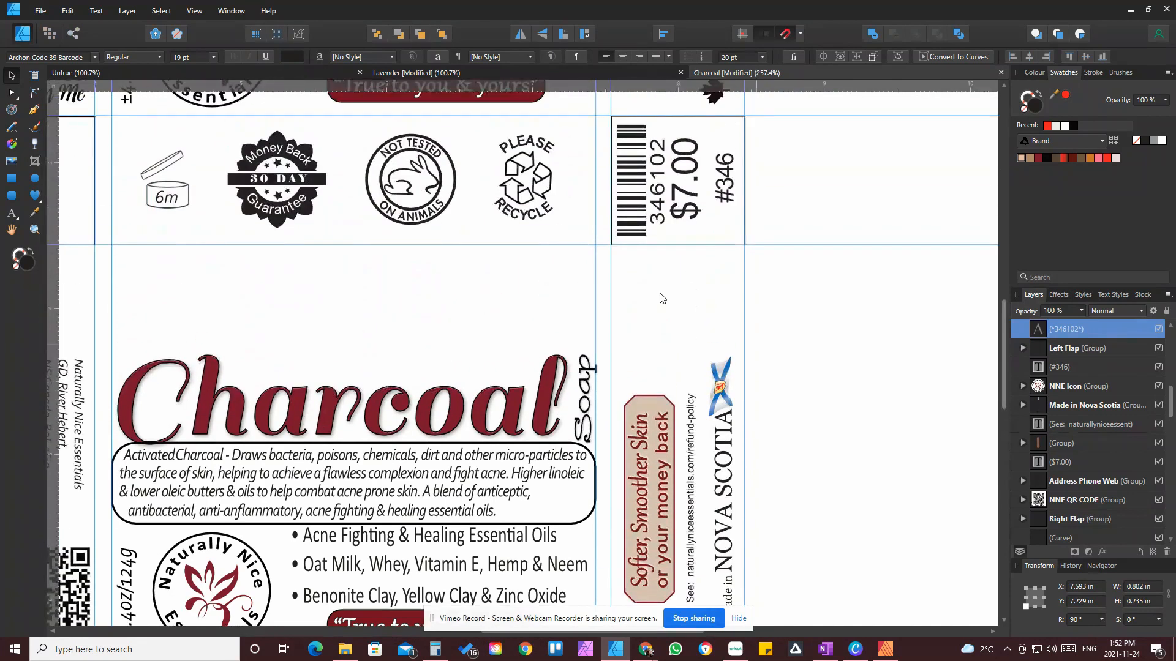
click(648, 206)
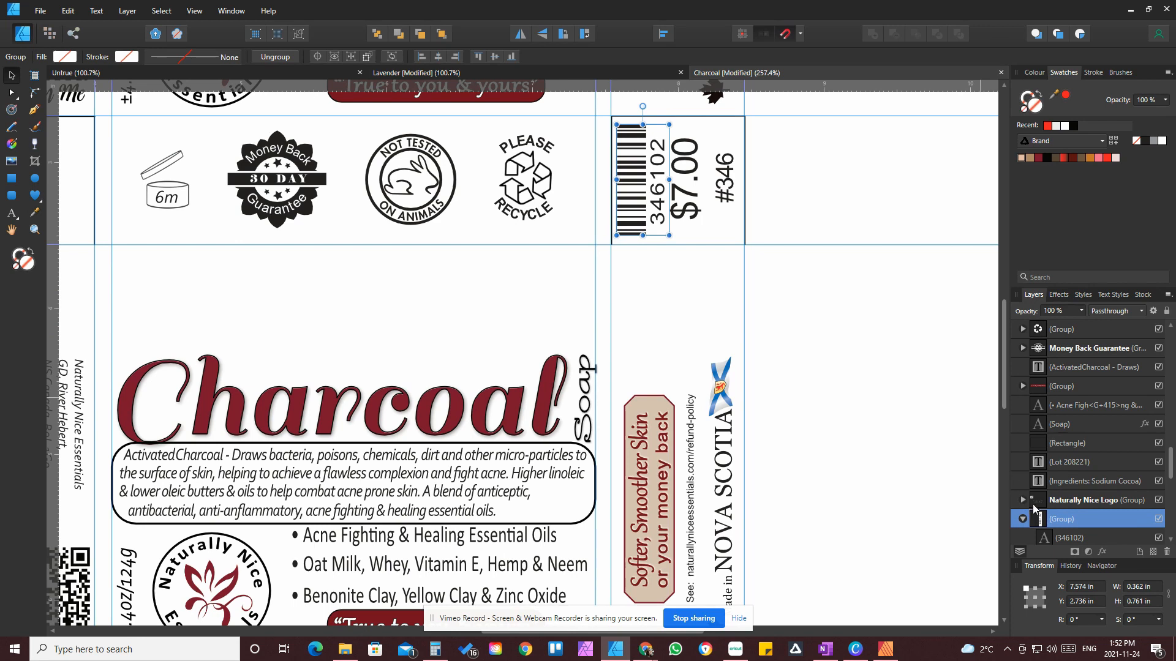
scroll(824, 493, down, 2)
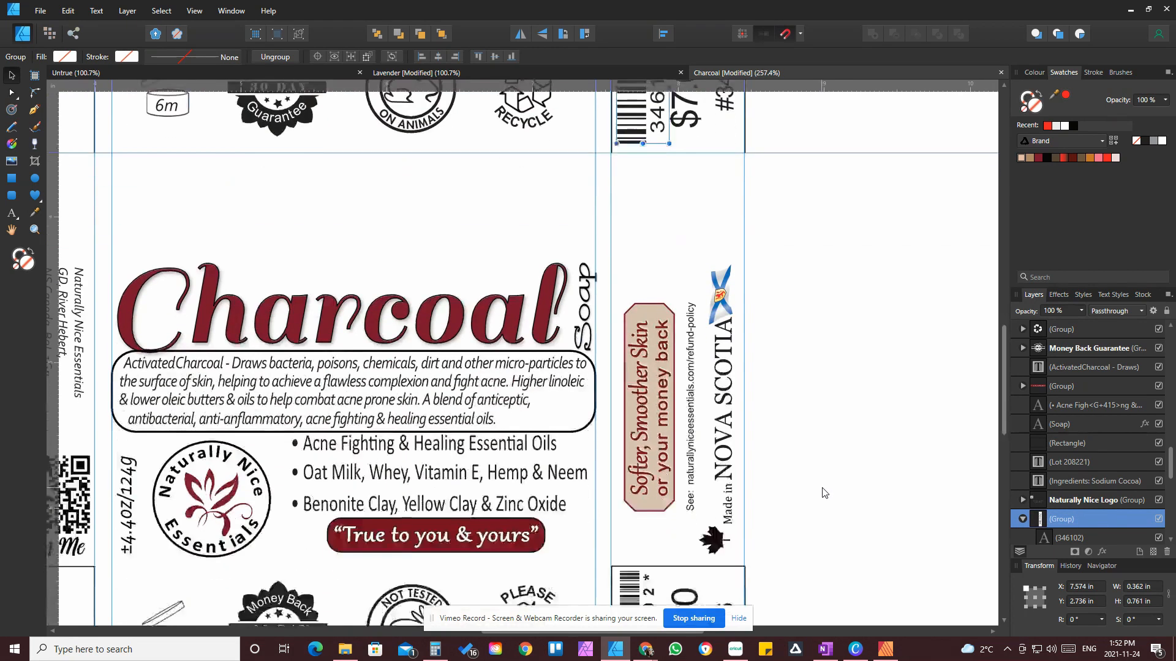
scroll(824, 493, down, 3)
click(649, 536)
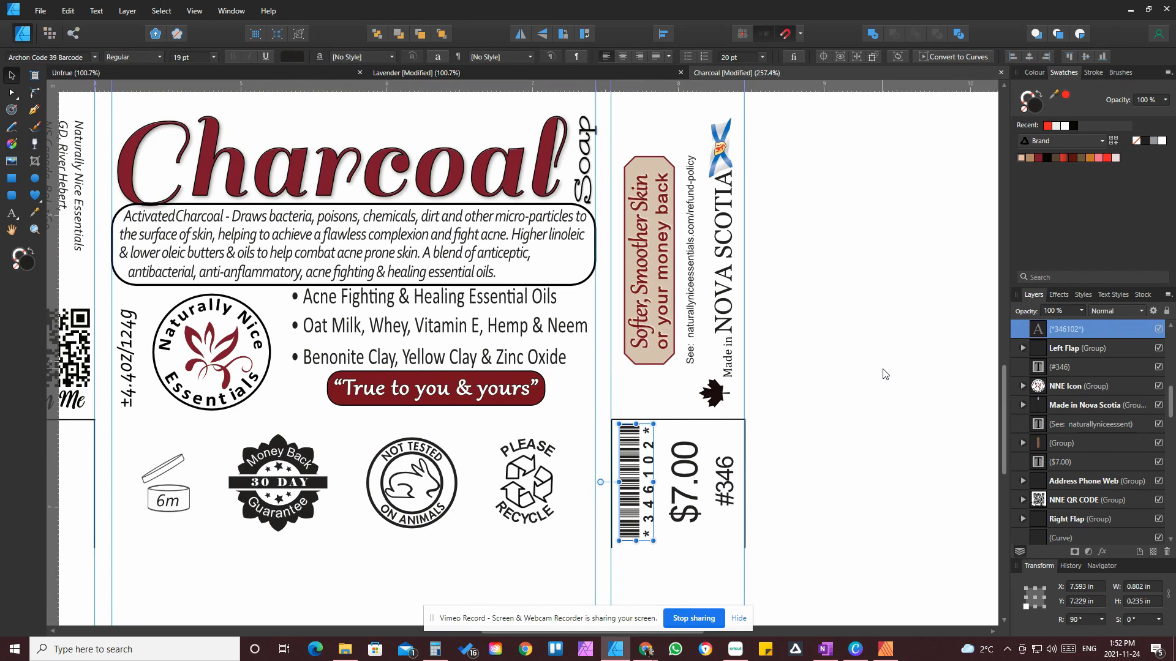
Paste the grouped Code 128 barcode for 346102 onto the lower Charcoal label and rename the group Barcode
key(ctrl+v)
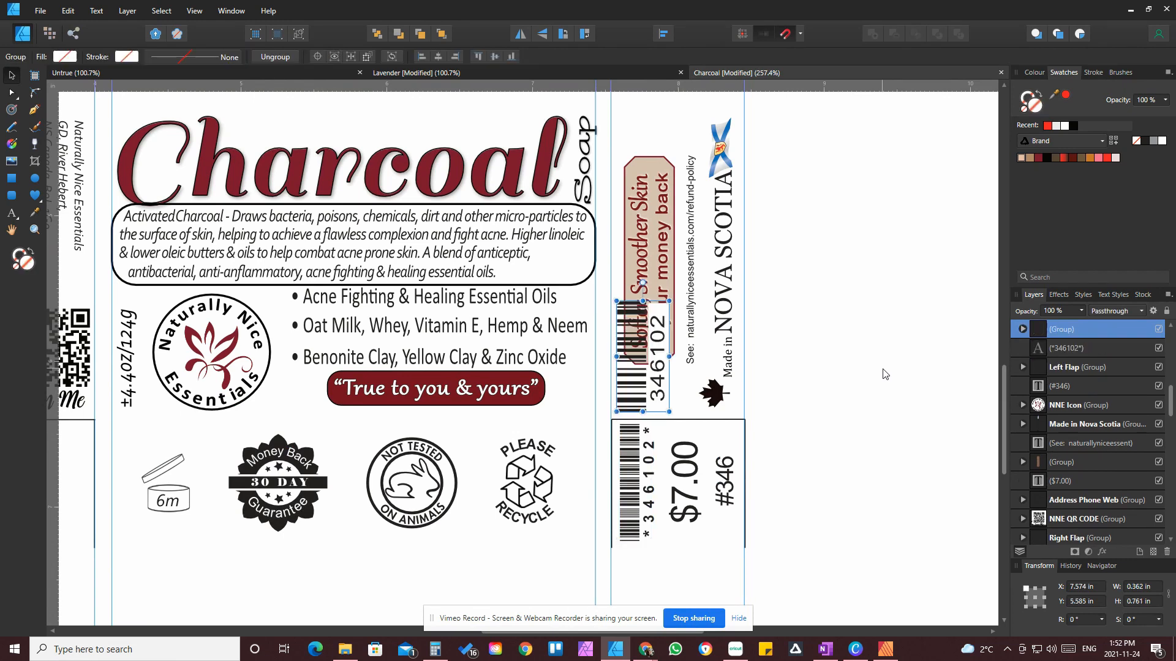
double_click(1059, 331)
text(Barcode)
key(Return)
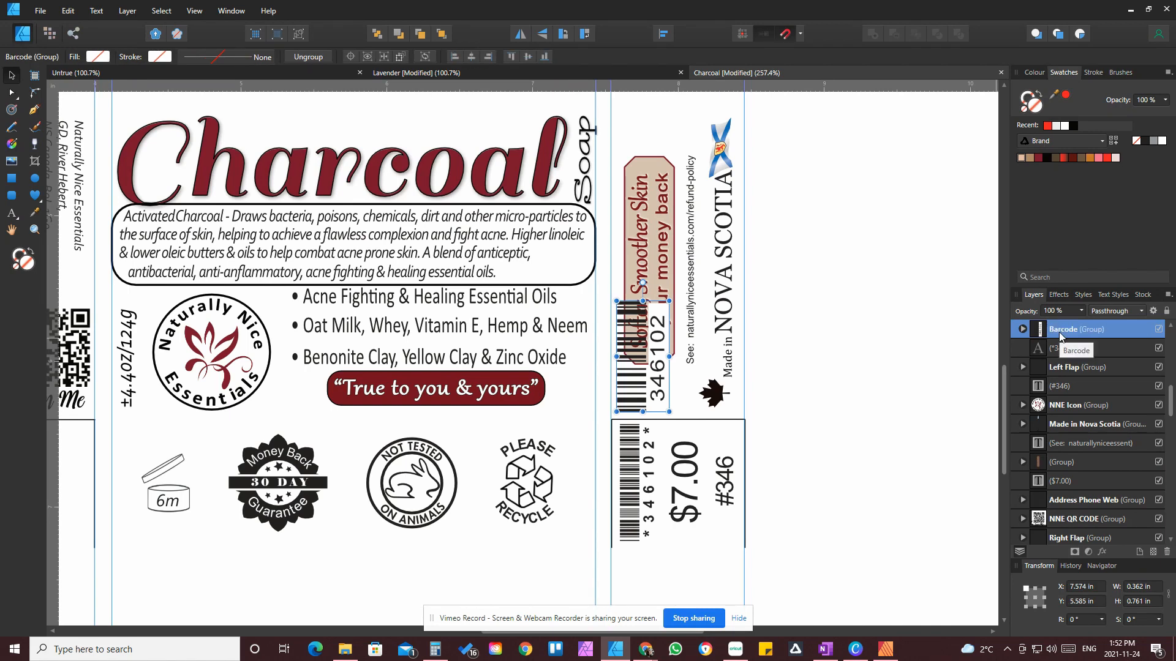
Delete the old Code 39 barcode text from the lower label and move the Barcode group into its place beside the price
click(1066, 348)
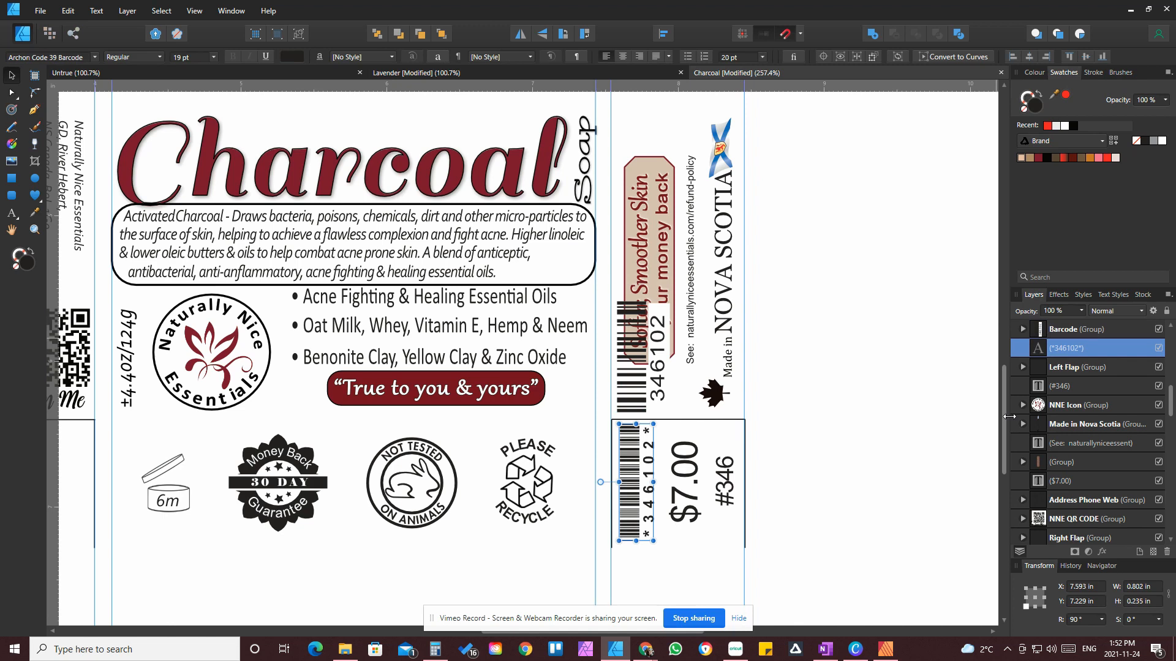
click(1165, 553)
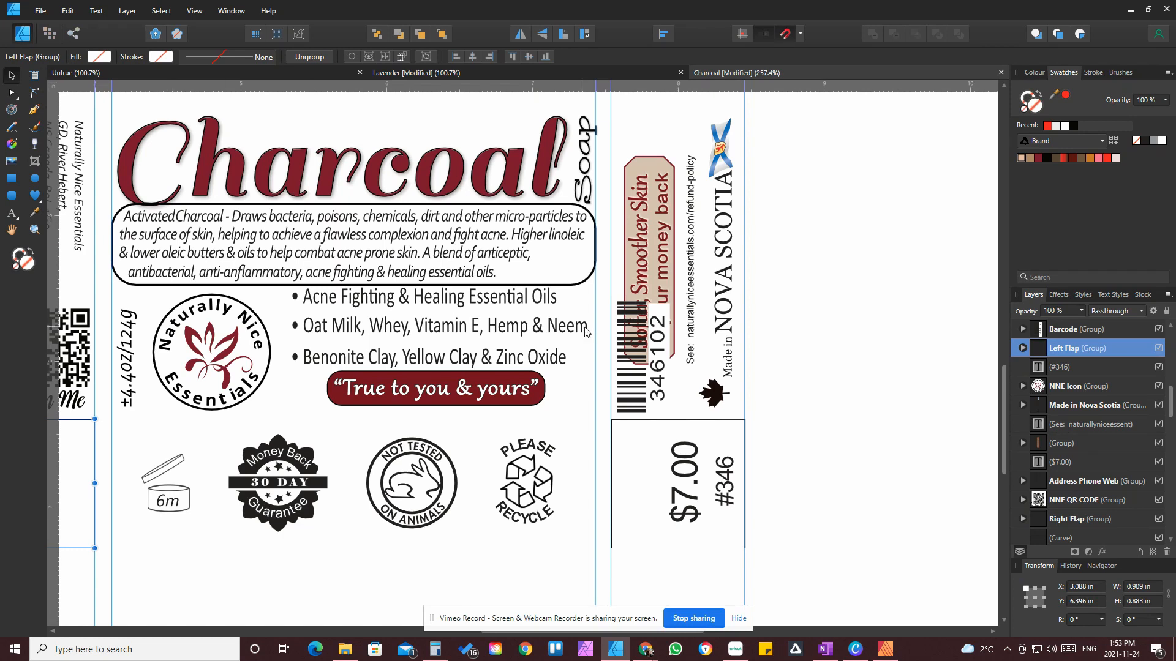
drag(633, 391, 635, 517)
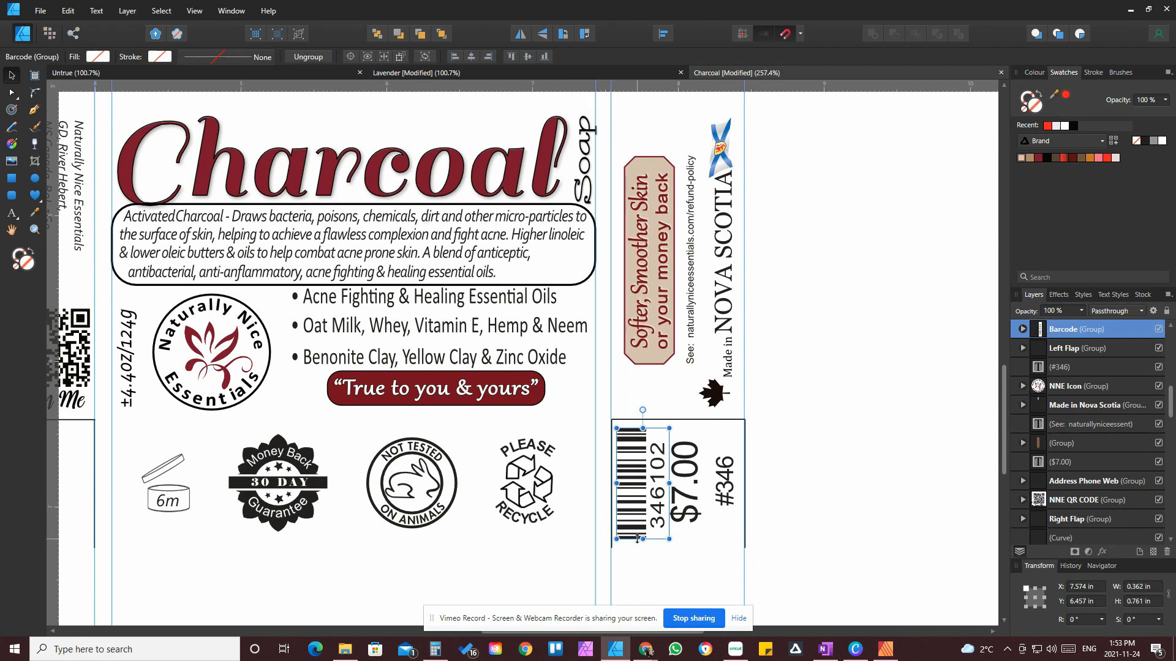
click(821, 517)
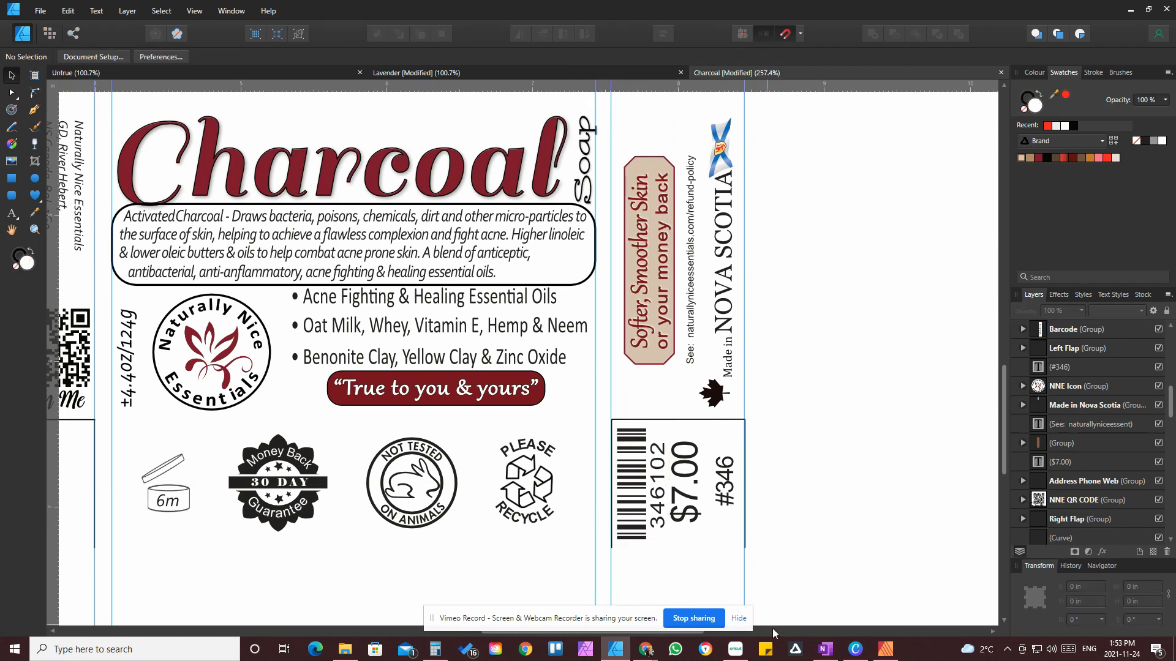
Nudge the $7.00 price on the lower label slightly away from the barcode number, to about X 7.966 in
click(684, 508)
key(Right)
key(Right)
key(Right)
key(Right)
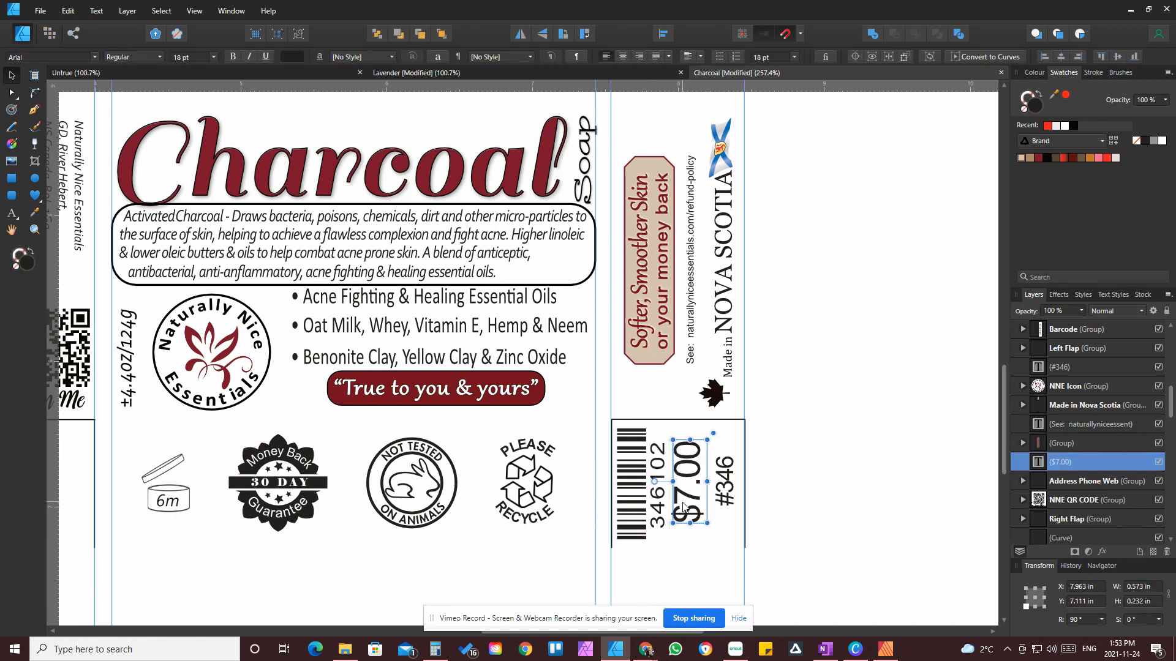
click(831, 483)
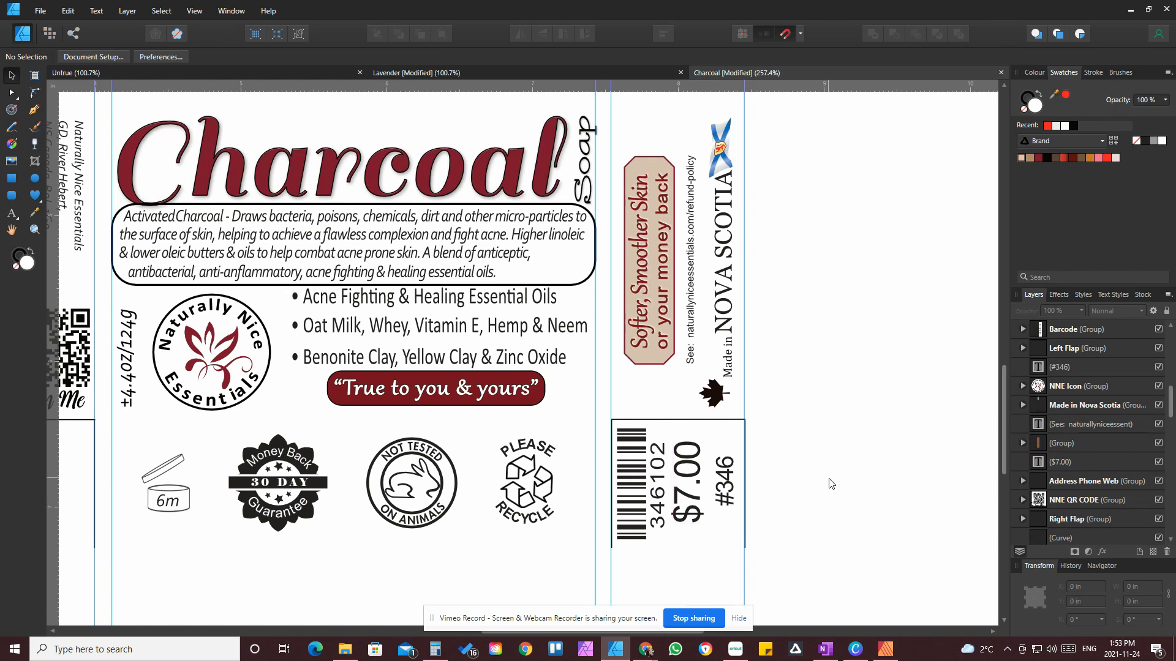
click(687, 494)
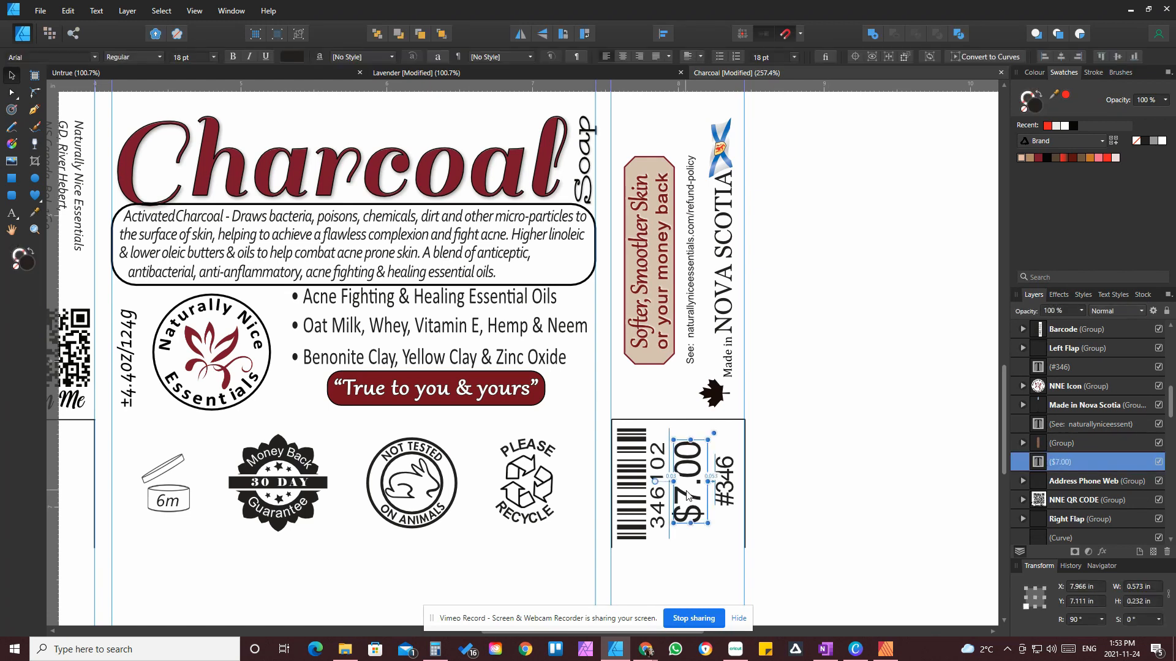
click(806, 495)
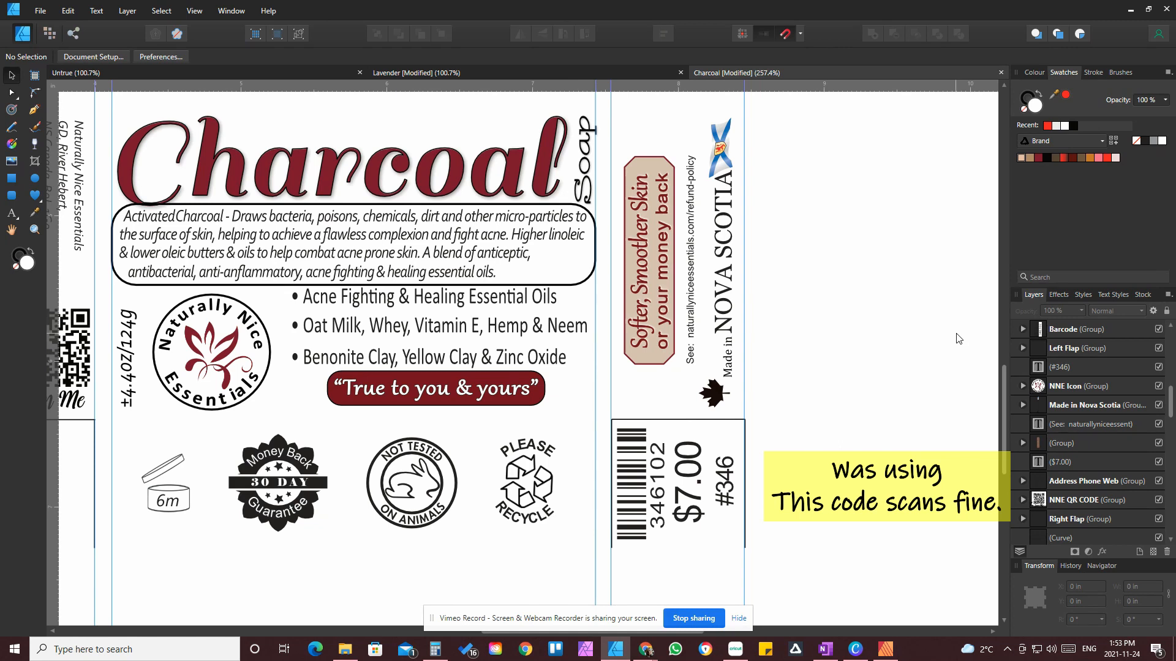
Paste another copy of the barcode group, move it outside the lower label's flap and delete its 346102 number text
key(ctrl+v)
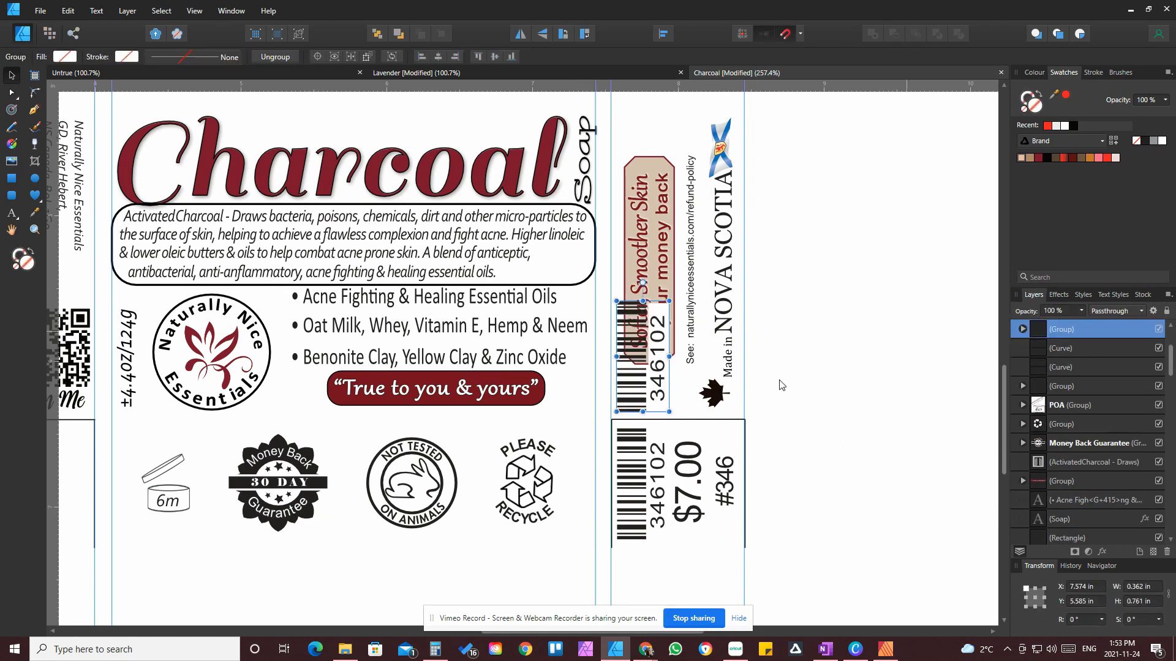
drag(619, 378, 769, 296)
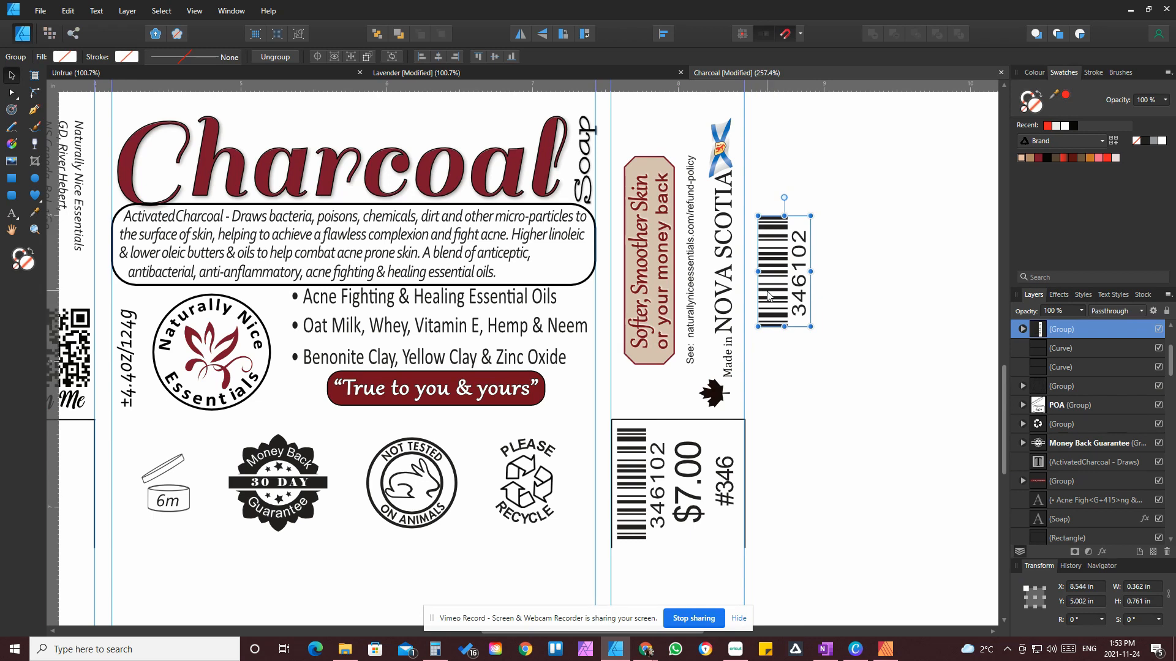
double_click(803, 300)
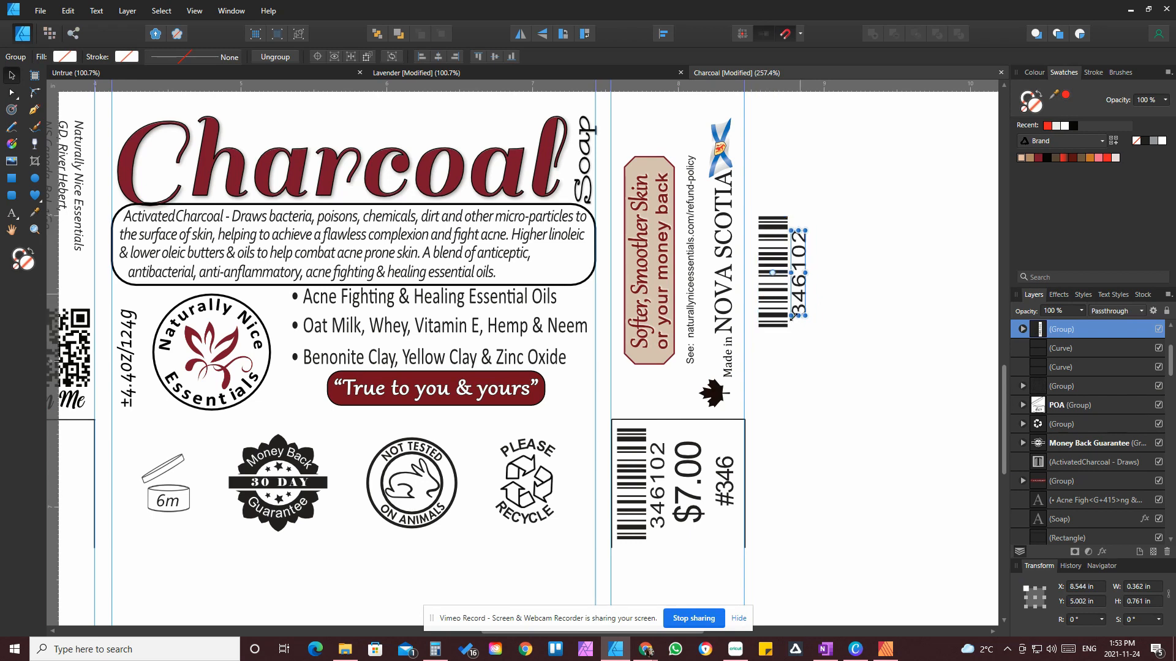
key(Delete)
click(772, 396)
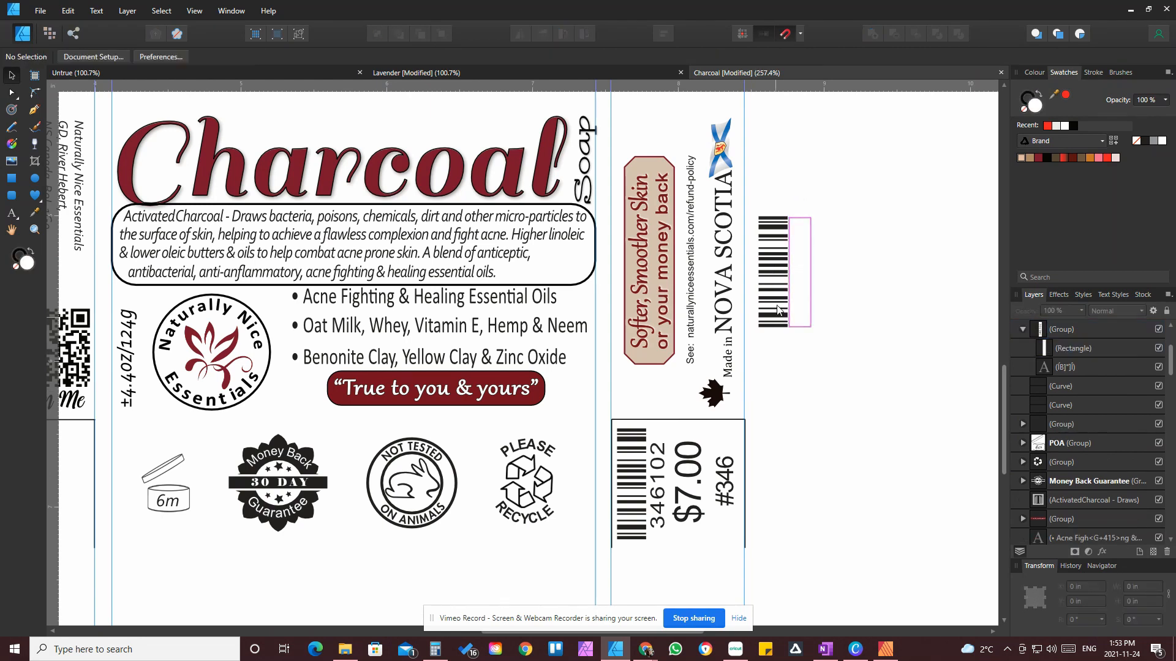
Enlarge the number-free barcode group to about 0.596 by 1.252 in and reposition it beside the lower label
click(780, 303)
drag(811, 329, 832, 399)
drag(774, 322, 768, 298)
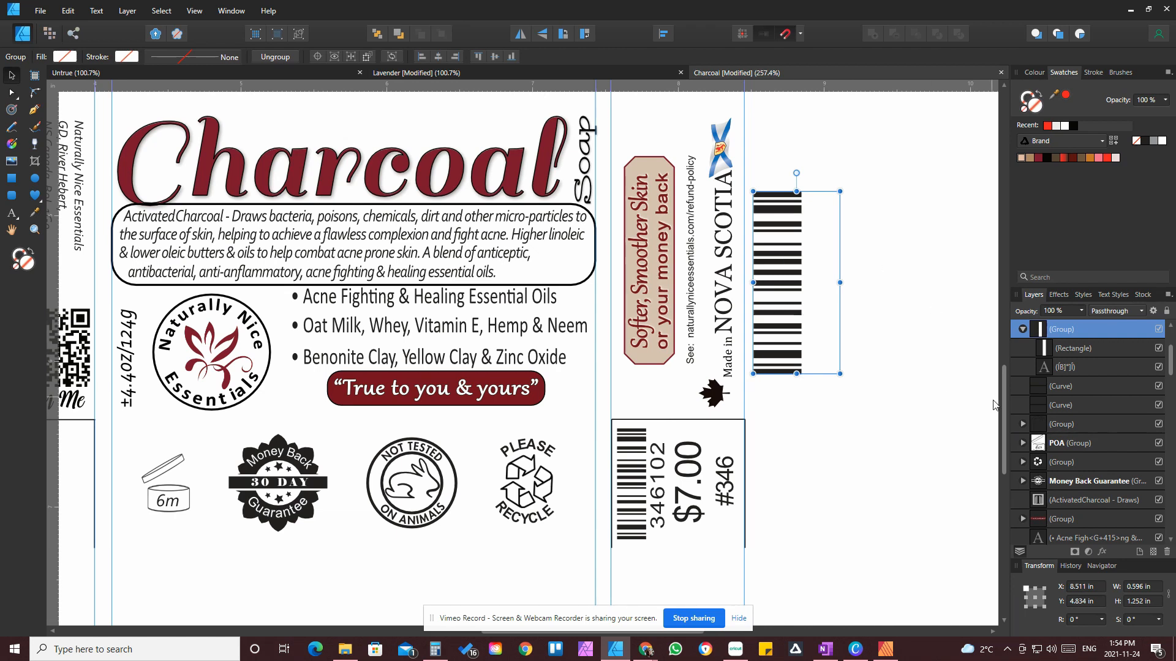
Paste a copy of the enlarged barcode and place it beside the upper Charcoal label at about X 8.511 in, Y 1.072 in
drag(1004, 412, 1008, 306)
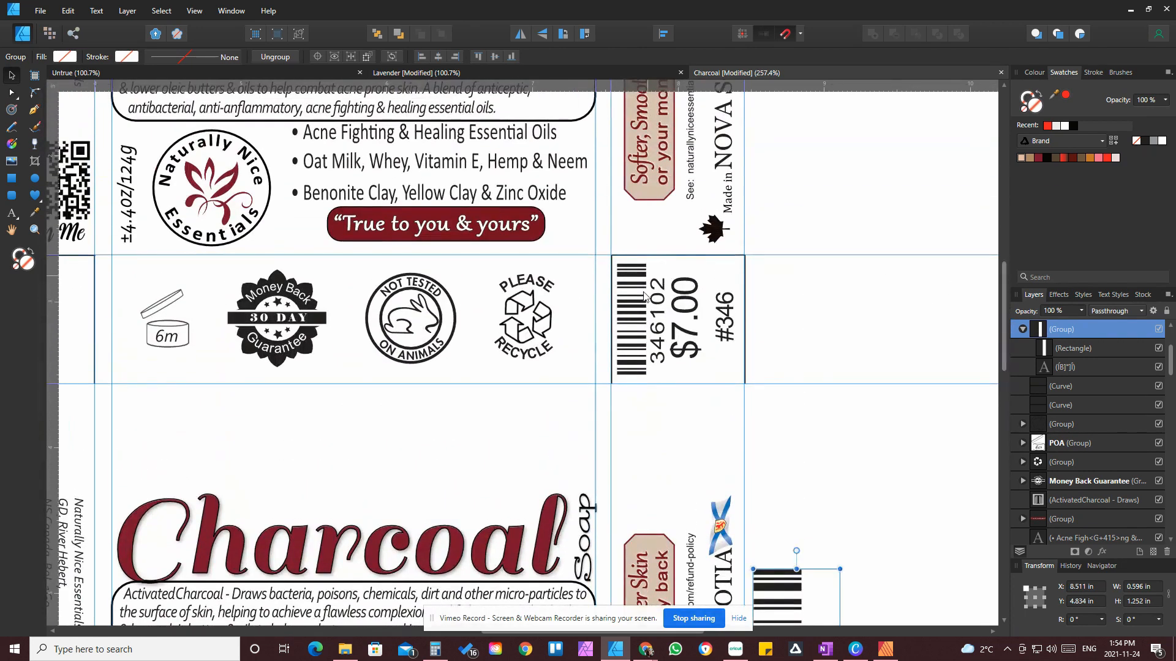
click(637, 317)
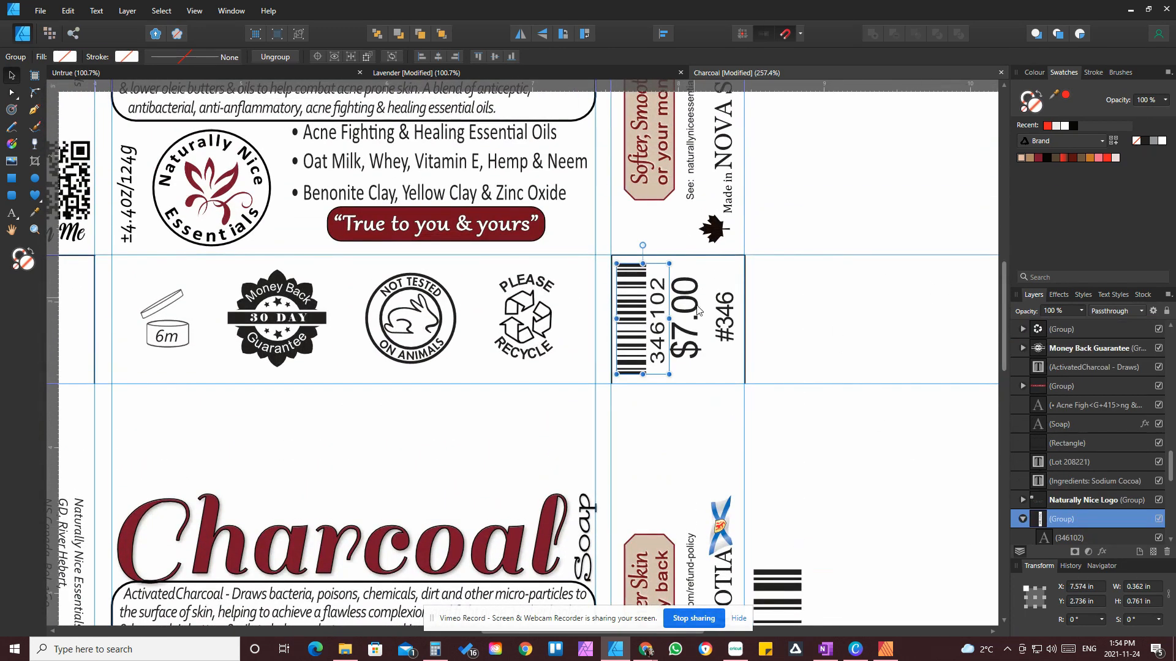
key(ctrl+v)
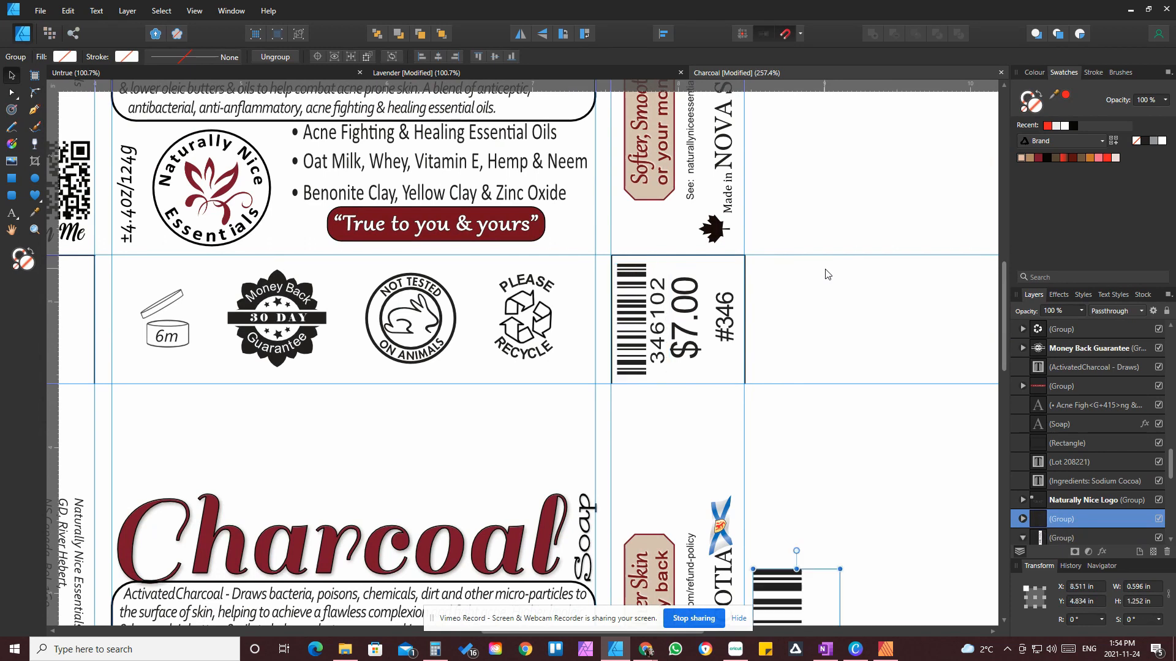
drag(784, 606, 804, 223)
scroll(804, 223, up, 3)
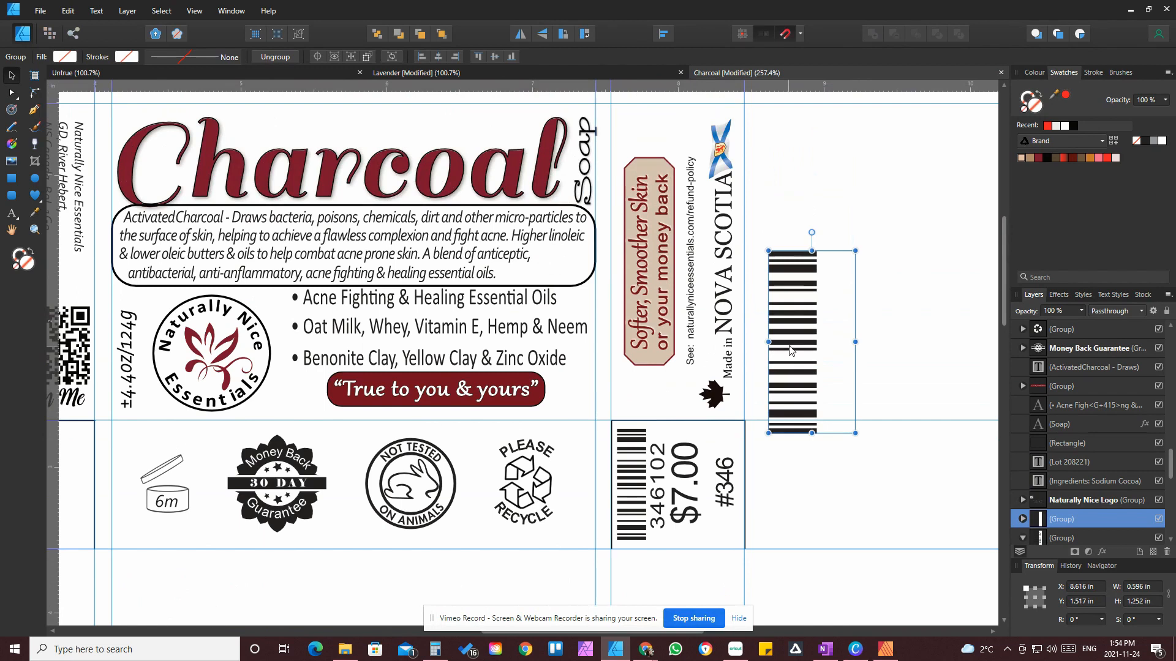
drag(785, 317, 771, 277)
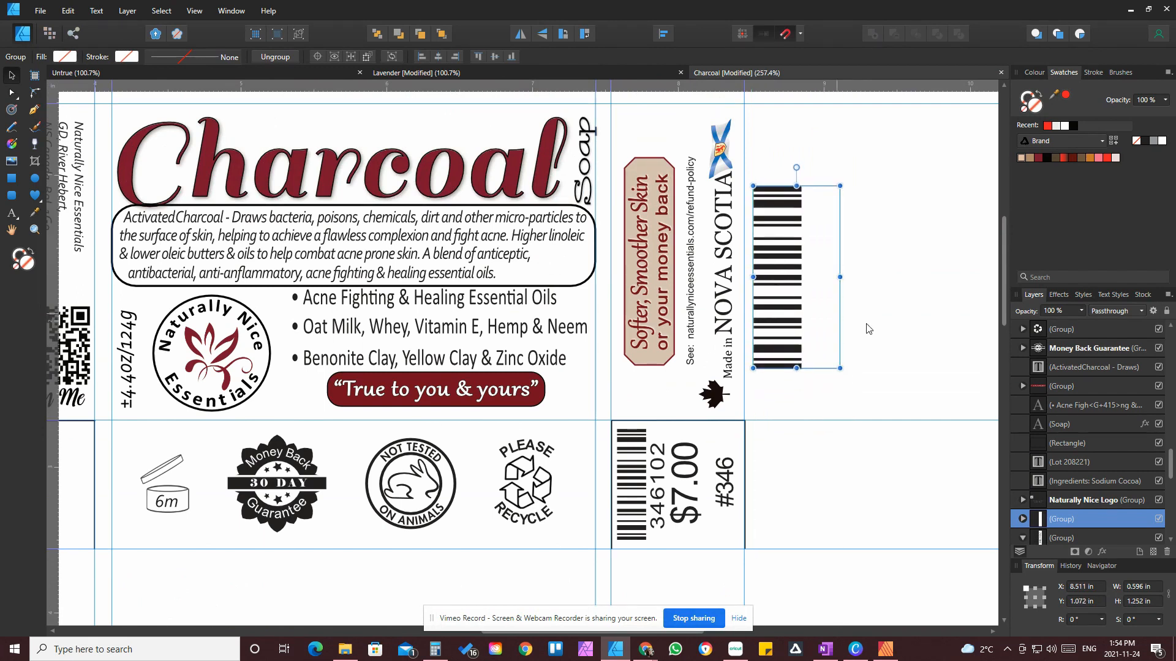
click(871, 330)
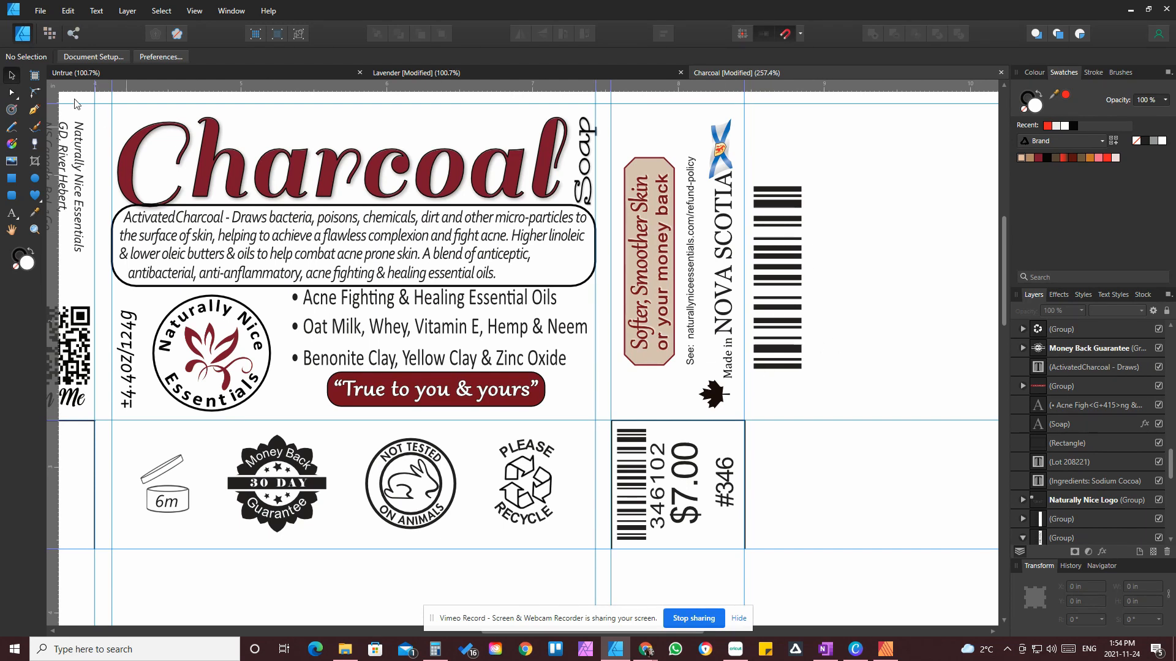
click(40, 10)
click(59, 116)
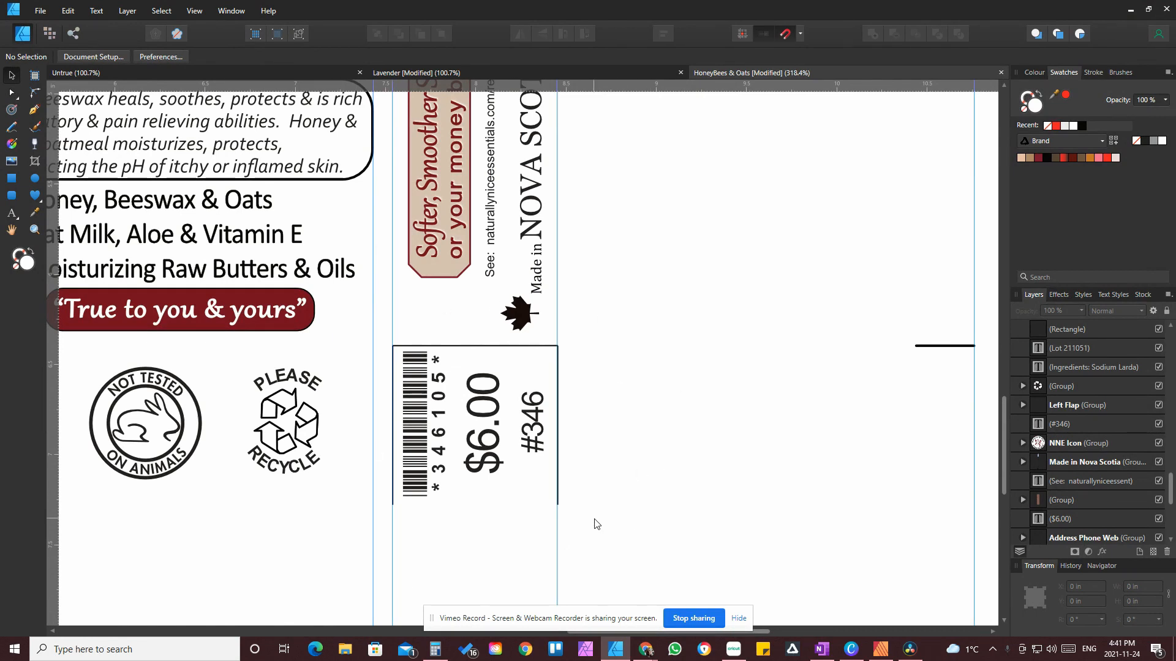
Switch to the IDAutomation font encoder in the browser, encode 346105 as Code 128 and copy the encoded text
click(13, 214)
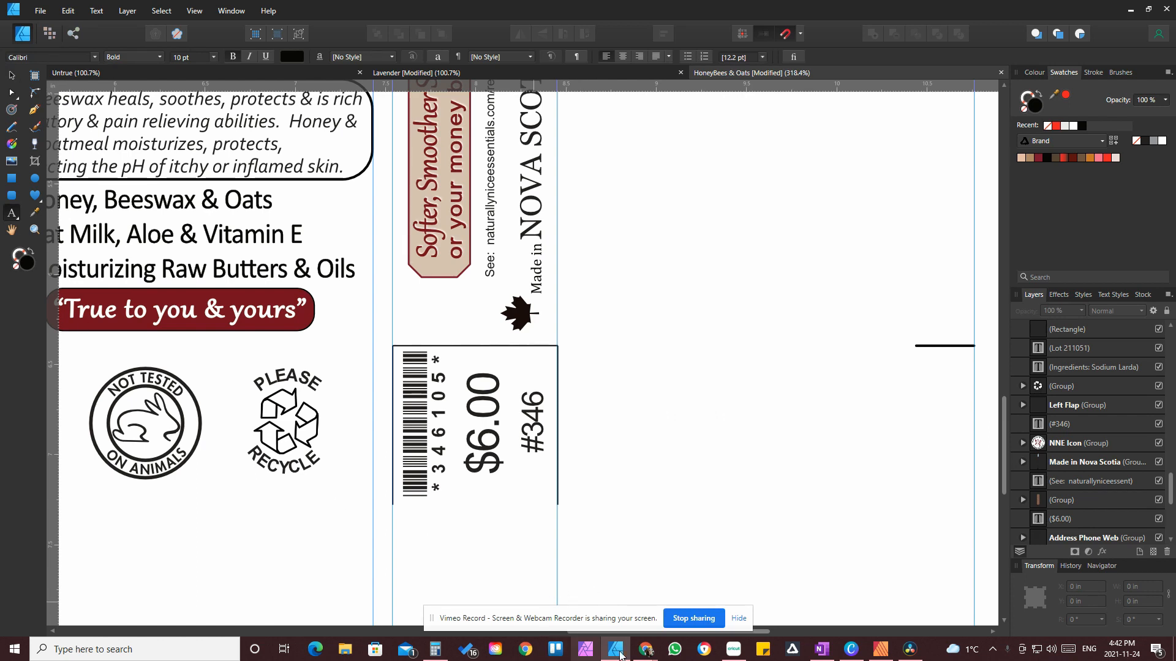
mouse_move(648, 653)
click(613, 631)
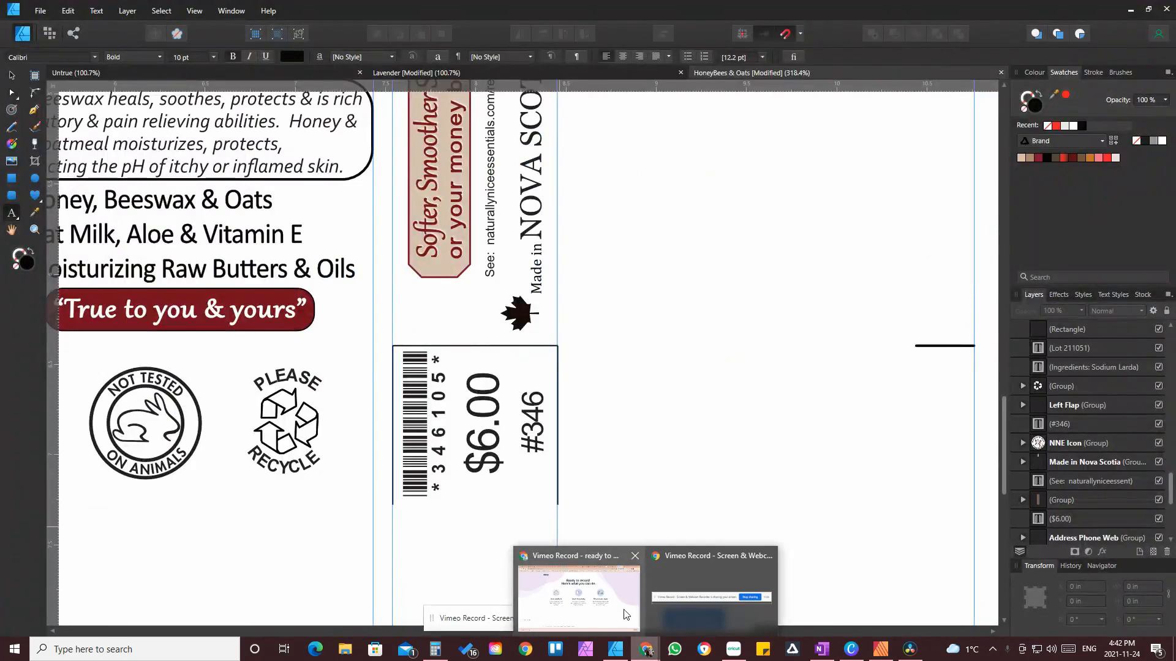
click(649, 653)
mouse_move(650, 654)
click(575, 582)
click(174, 17)
click(127, 144)
drag(128, 144, 94, 142)
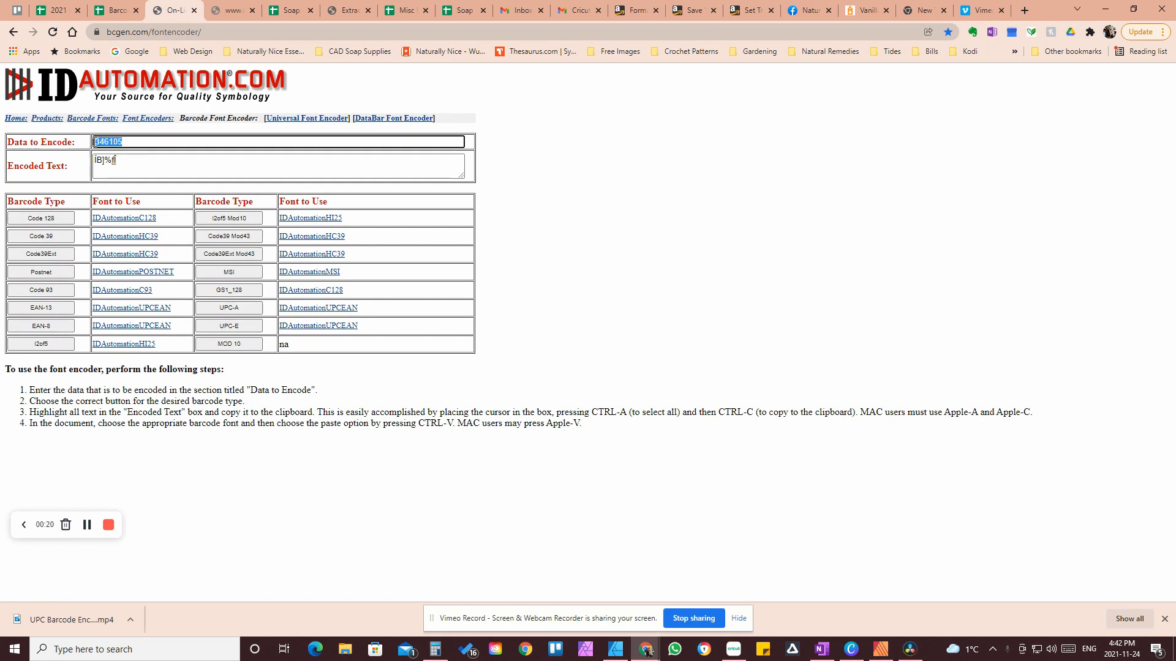
click(57, 220)
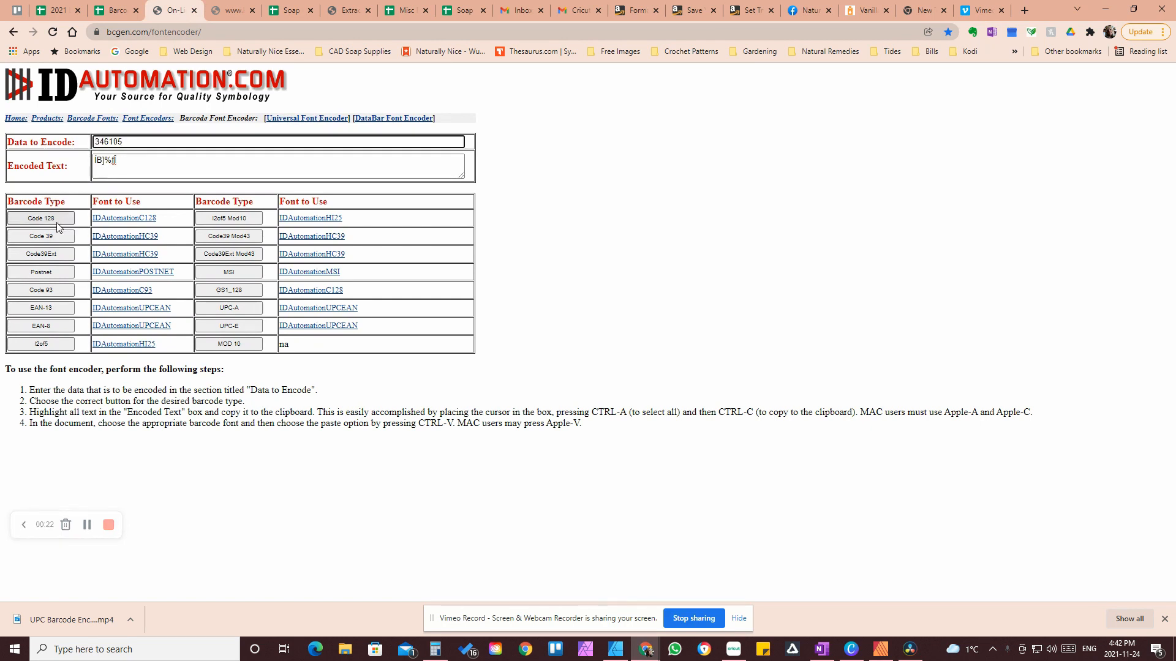
drag(116, 163, 90, 166)
key(ctrl+c)
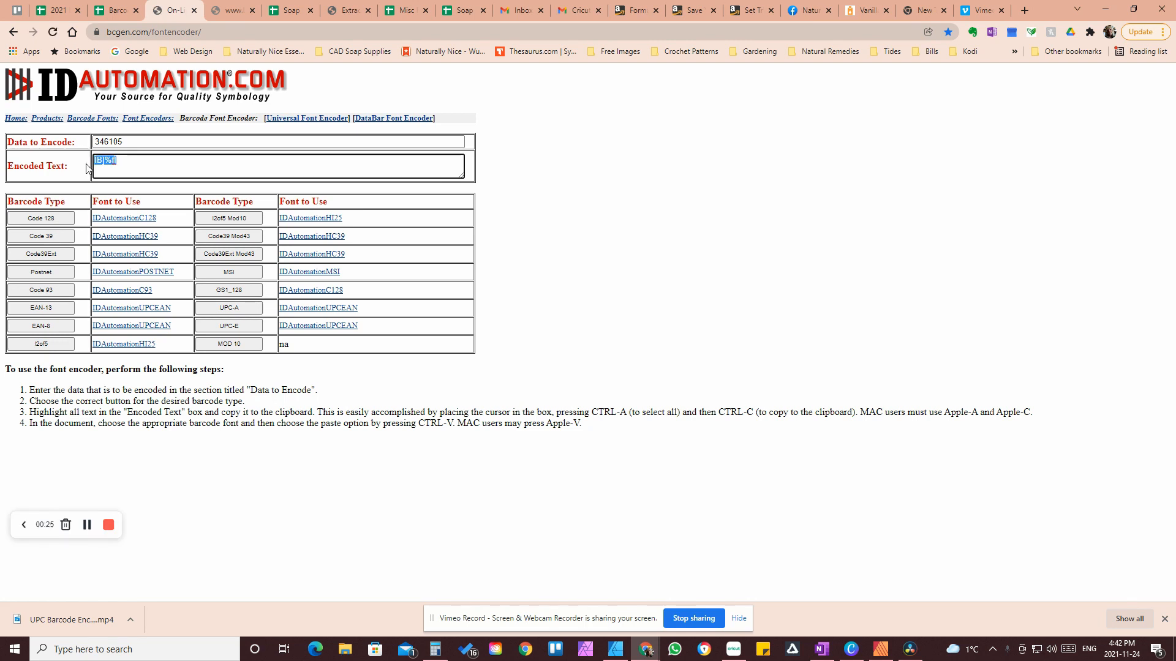
Check the HoneyBees & Oats Soap row in the Barcodes spreadsheet and paste the encoded text into A37 of 2021 Inventory Sales Count
click(116, 16)
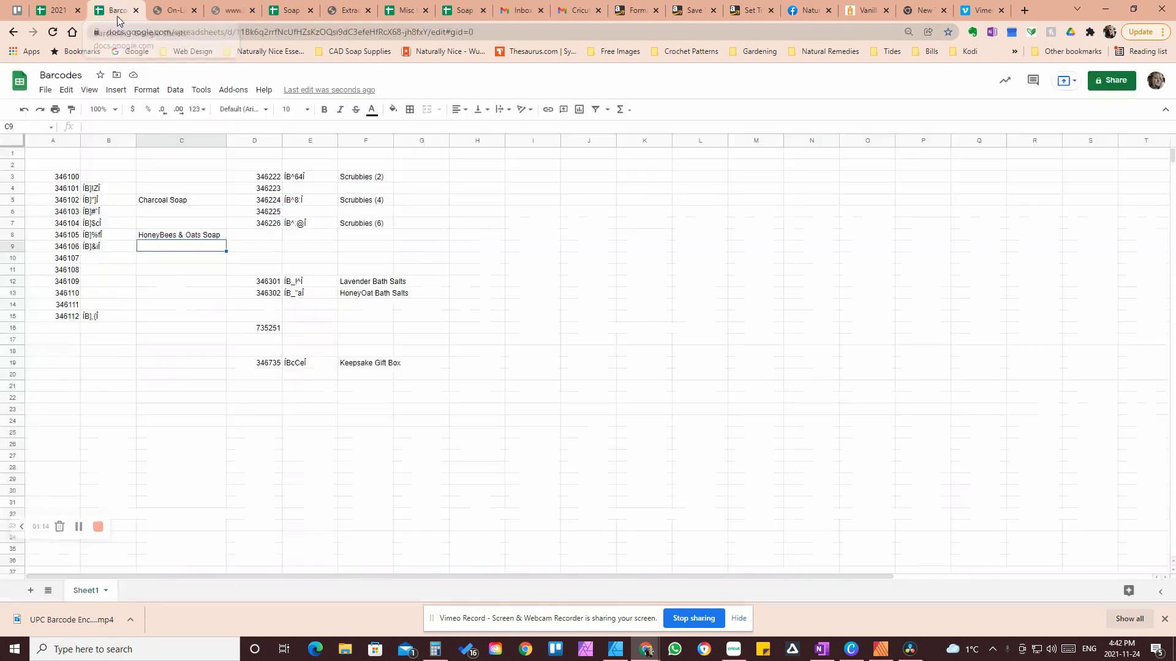
click(96, 237)
click(178, 242)
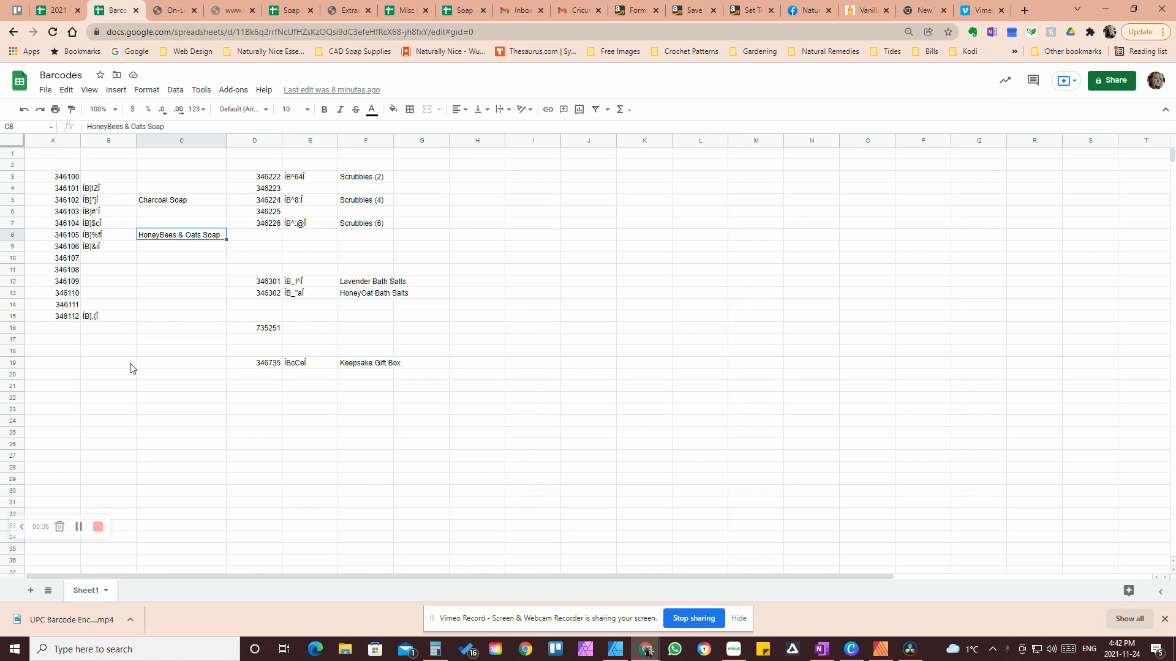
click(54, 13)
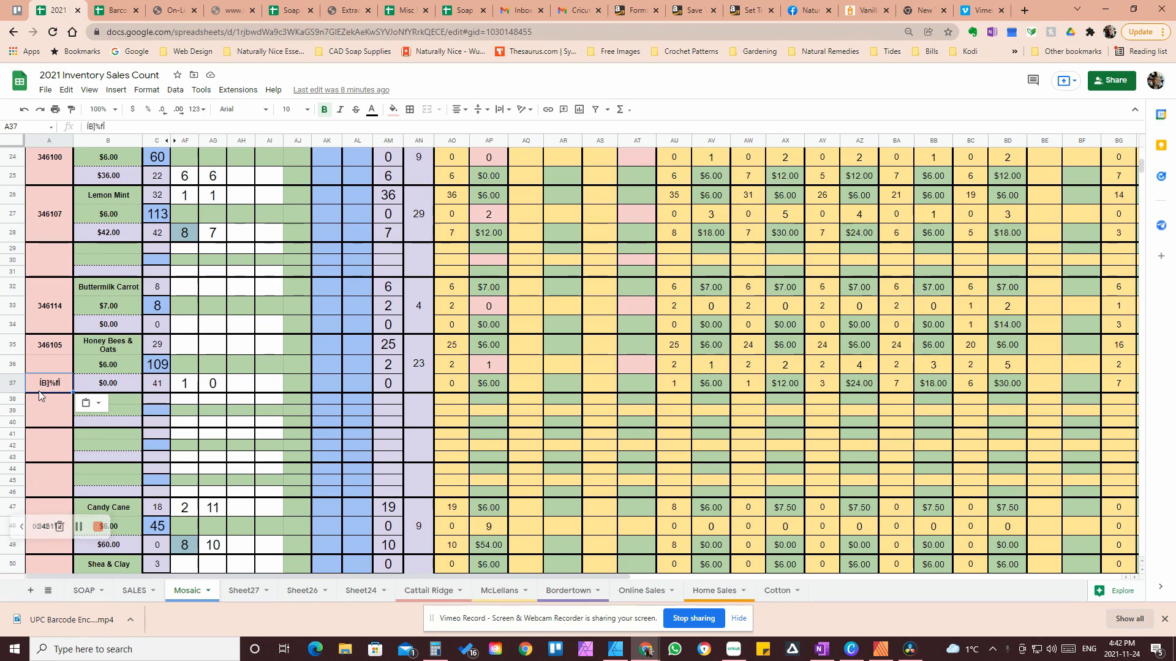
In Affinity Designer, add art text beside the HoneyBees & Oats label in Libre Barcode 128 Text and paste the encoded text
click(616, 651)
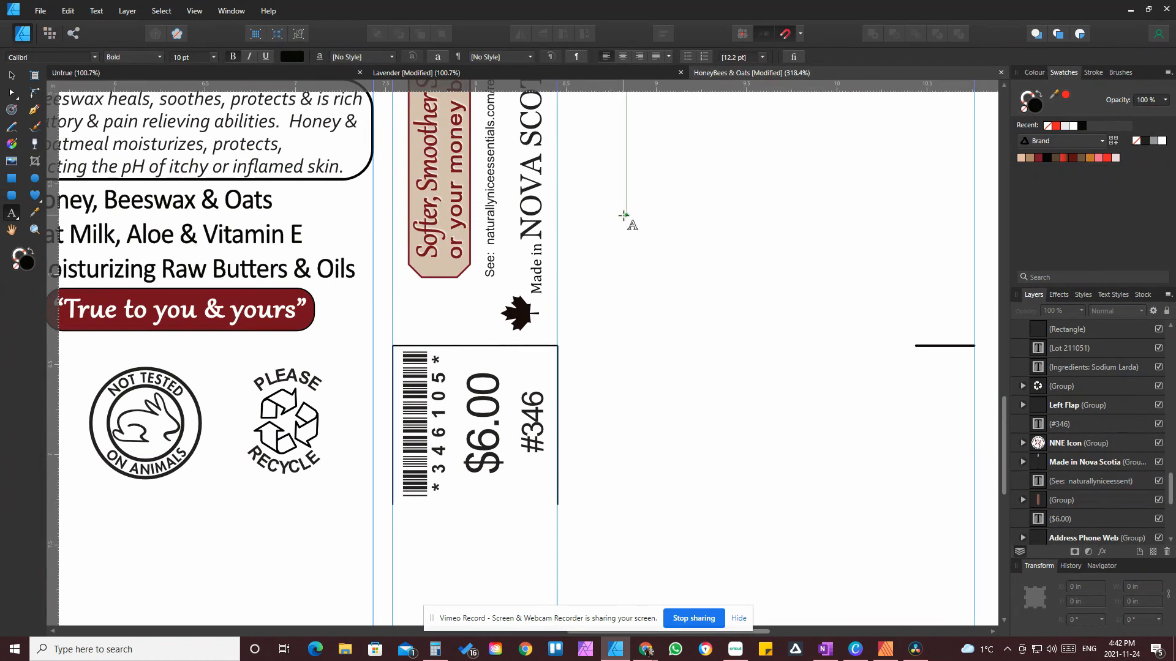
click(740, 232)
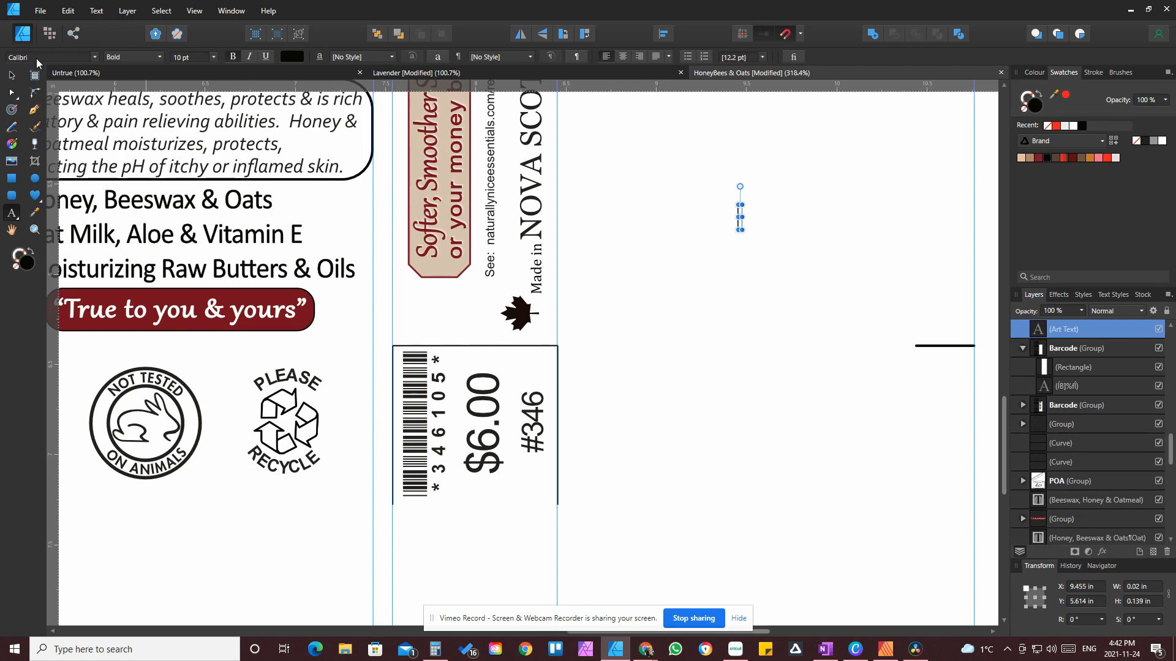
click(59, 57)
text(lib)
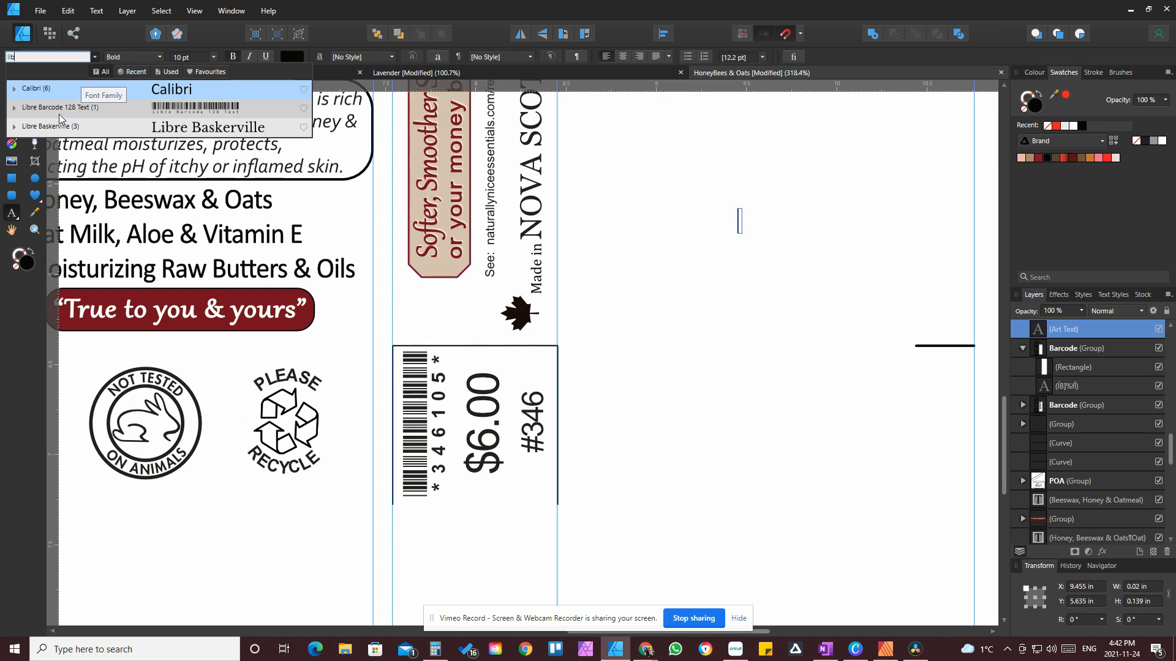
click(59, 115)
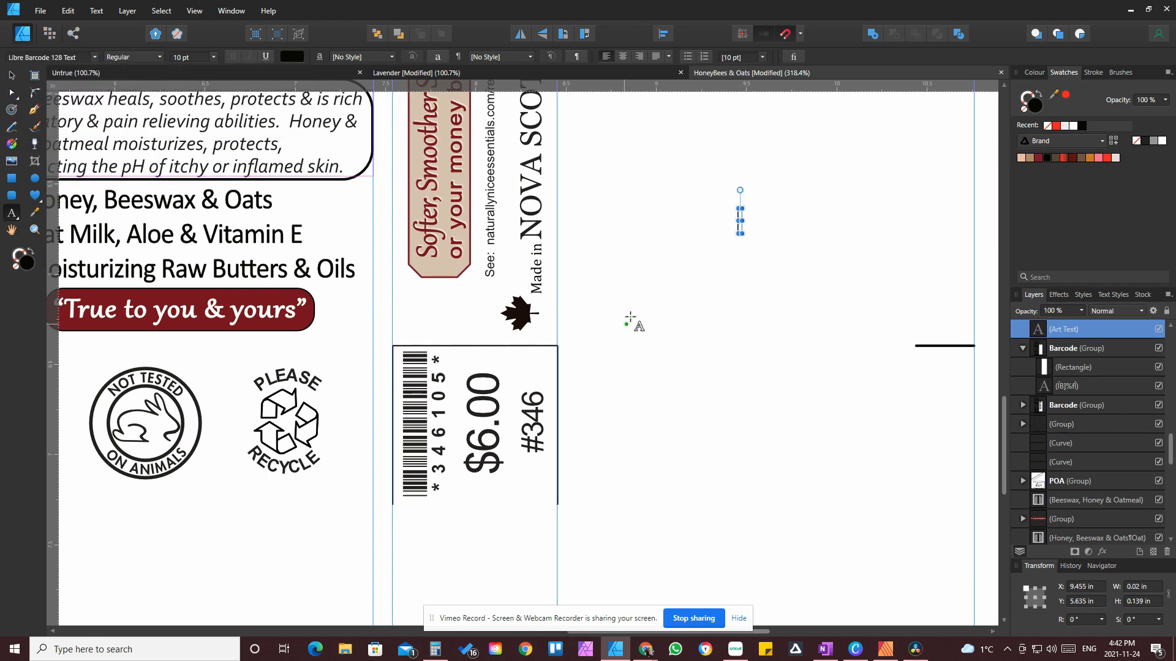
key(ctrl+v)
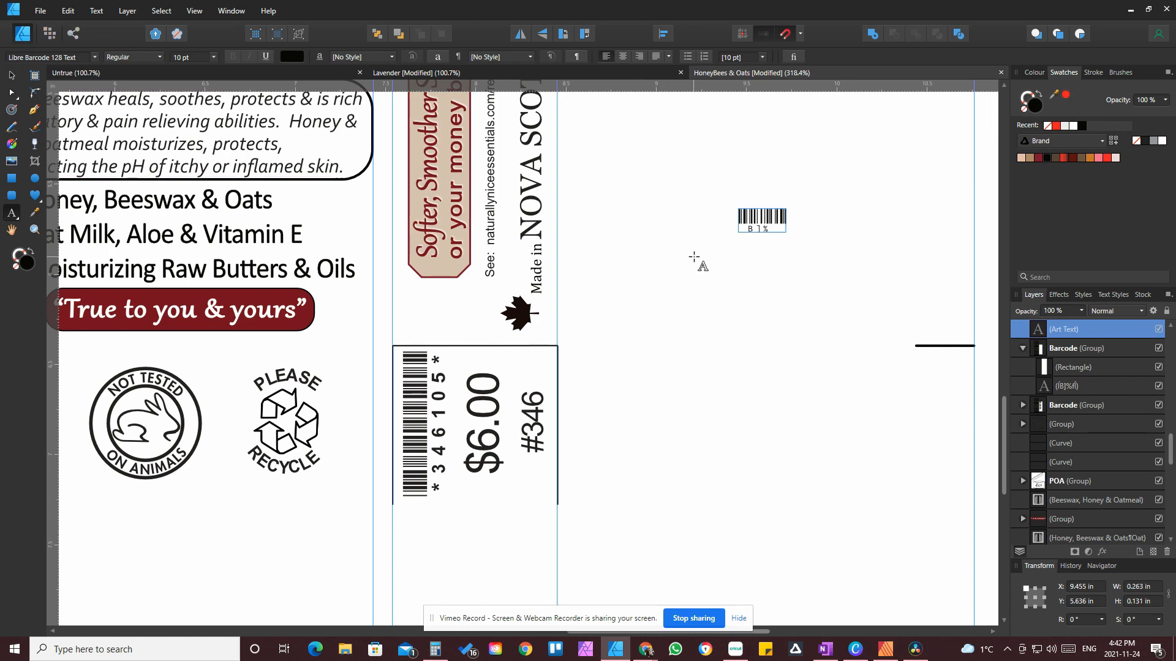
Enlarge the barcode text to about 0.583 in wide and cover the characters beneath its bars with a white rectangle about 0.526 × 0.139 in
key(Escape)
click(12, 75)
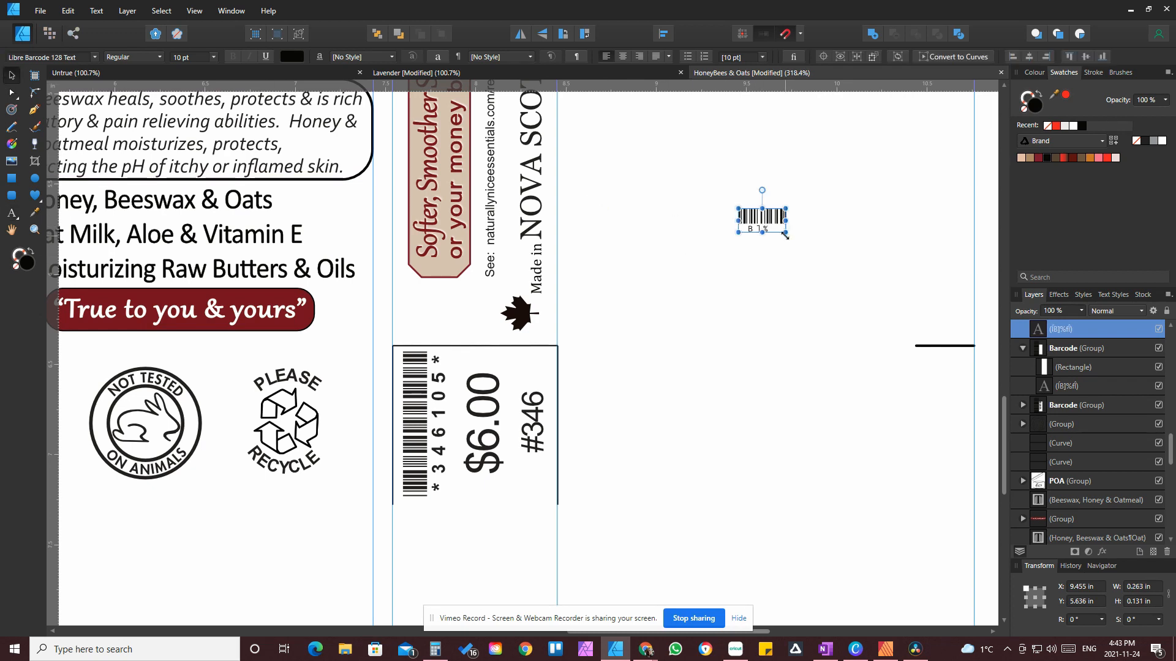
drag(790, 235, 843, 261)
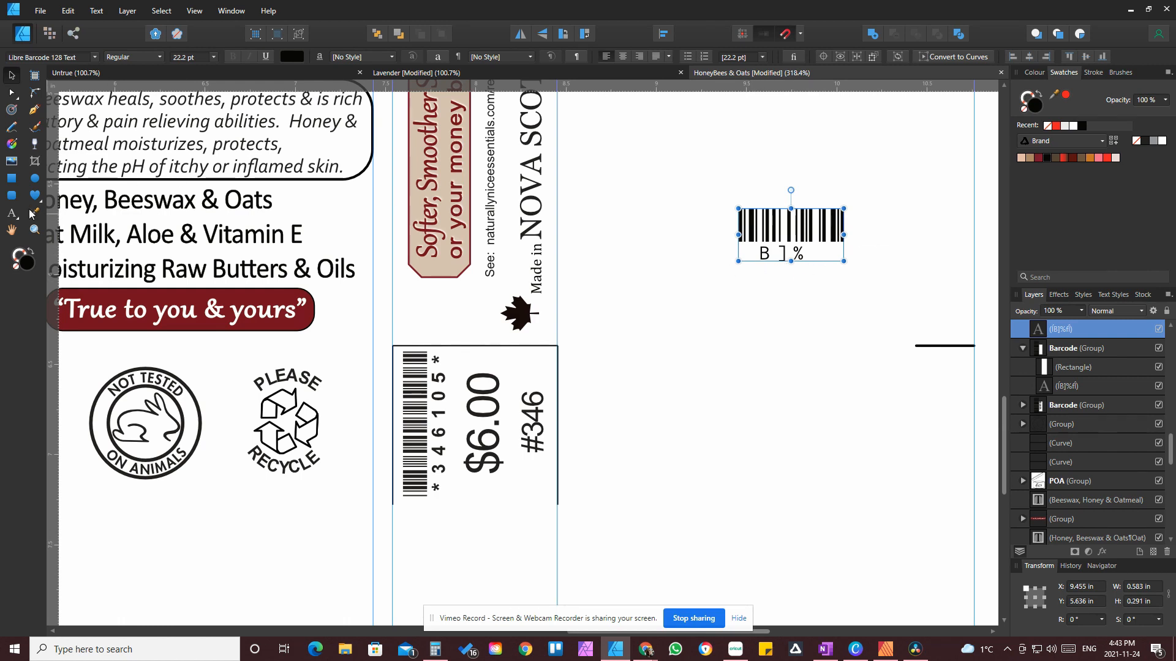
click(12, 179)
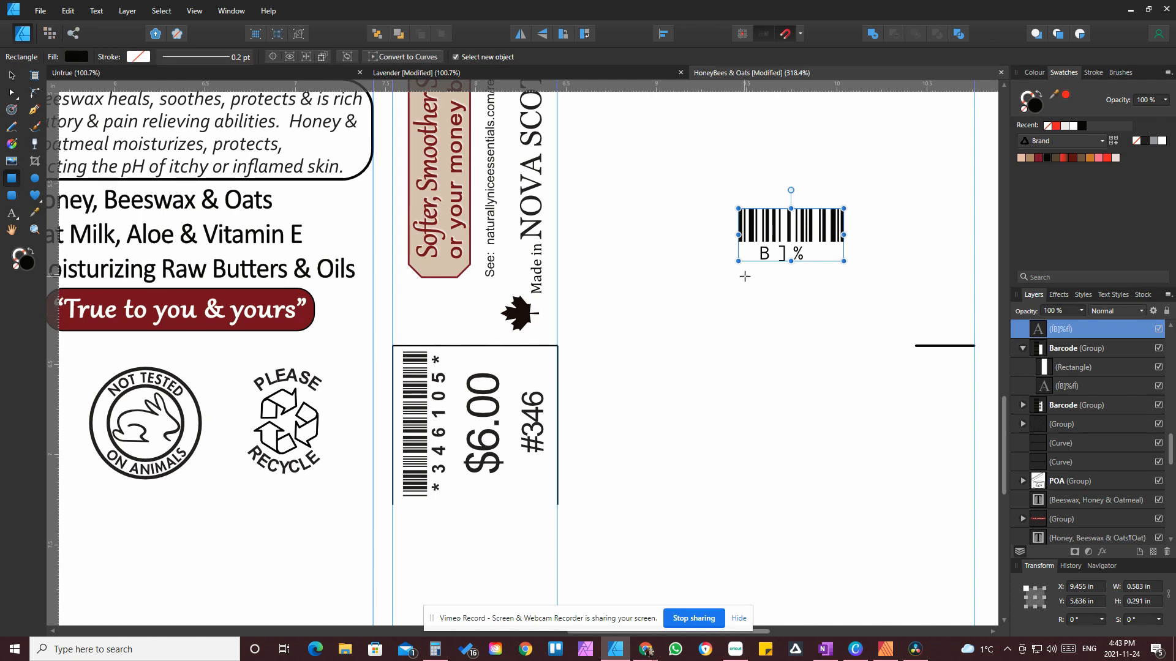
drag(744, 243, 838, 267)
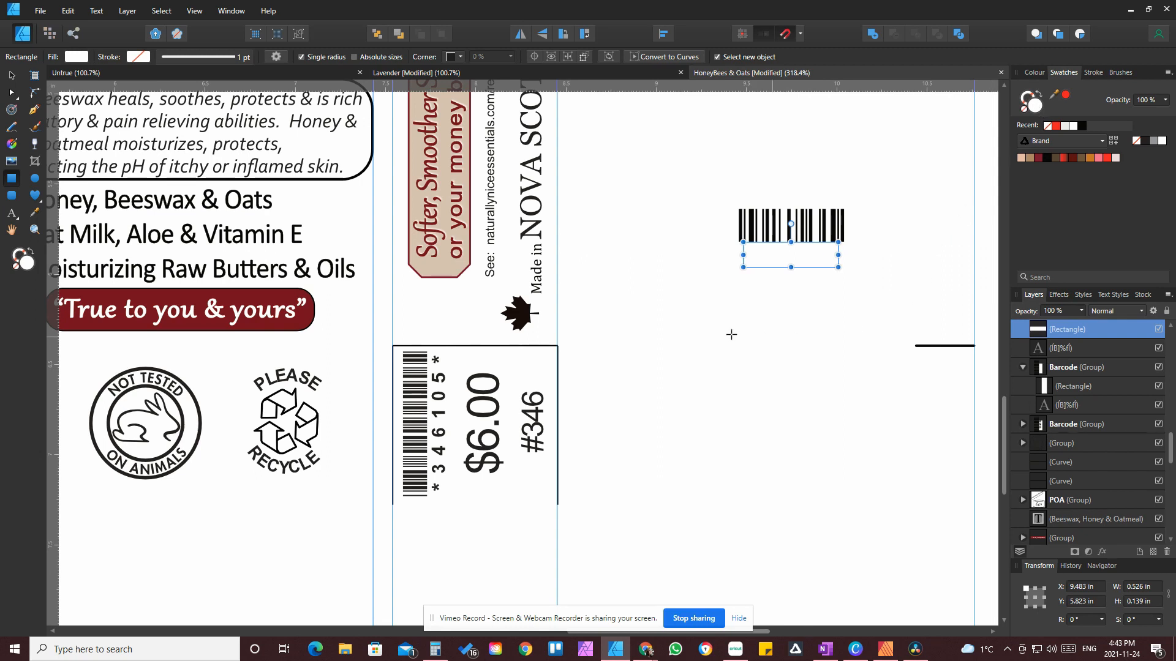
Add art text 346105 in Arial at 8 pt and place it centred beneath the new barcode's bars
click(11, 212)
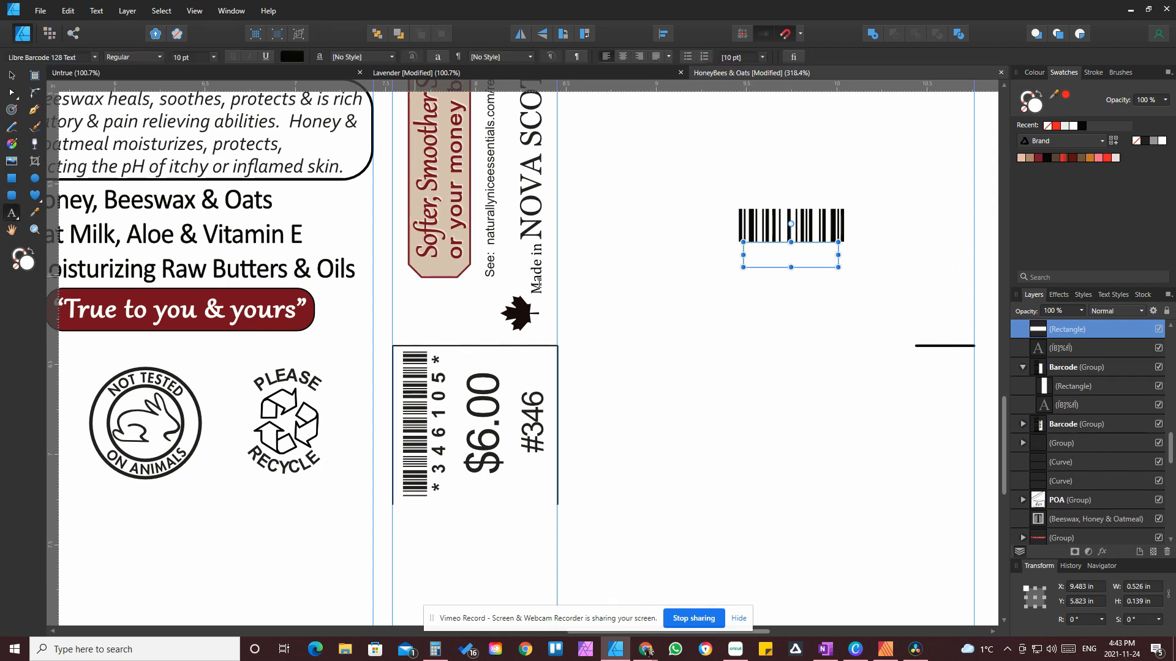
click(51, 57)
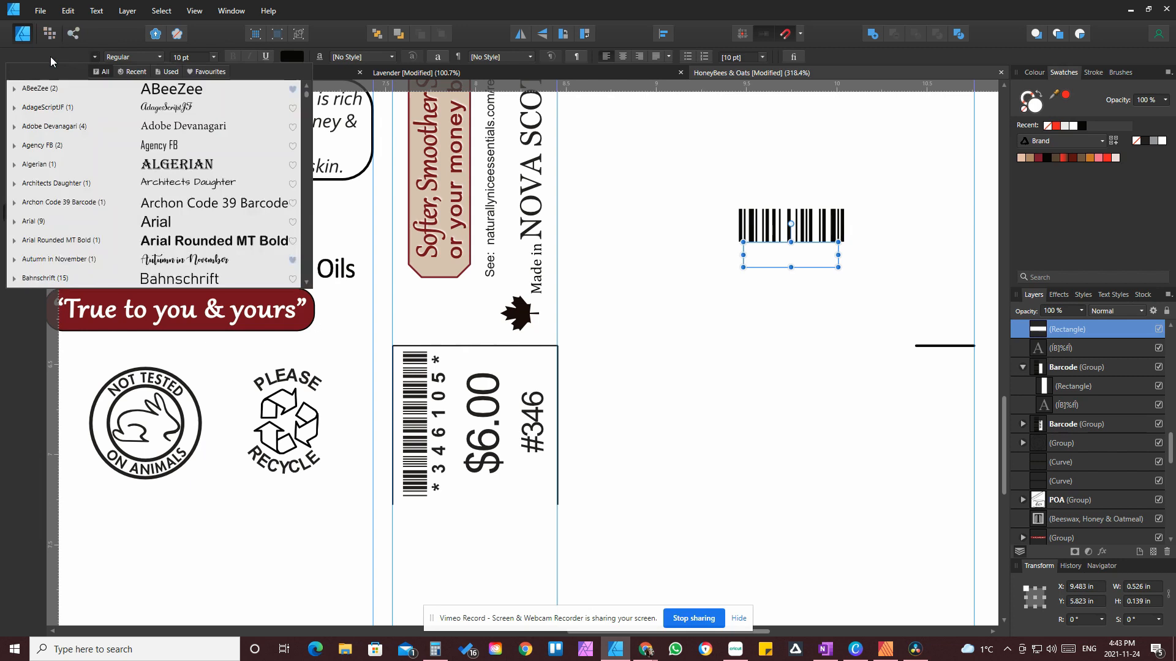
text(a)
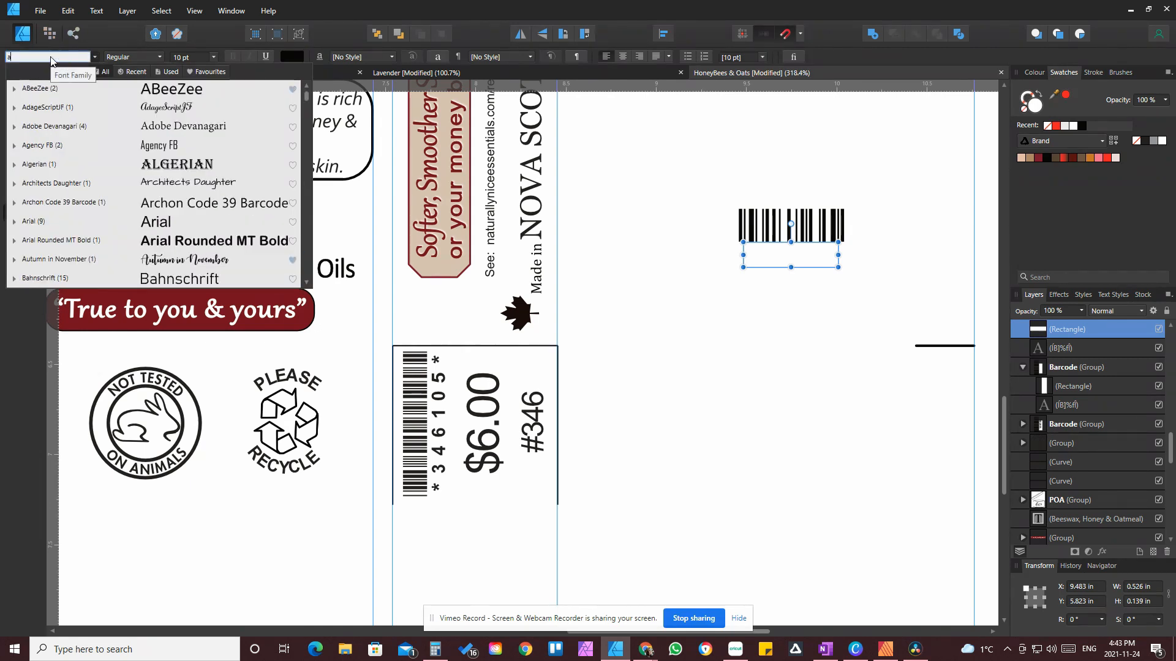
scroll(52, 98, down, 2)
click(51, 150)
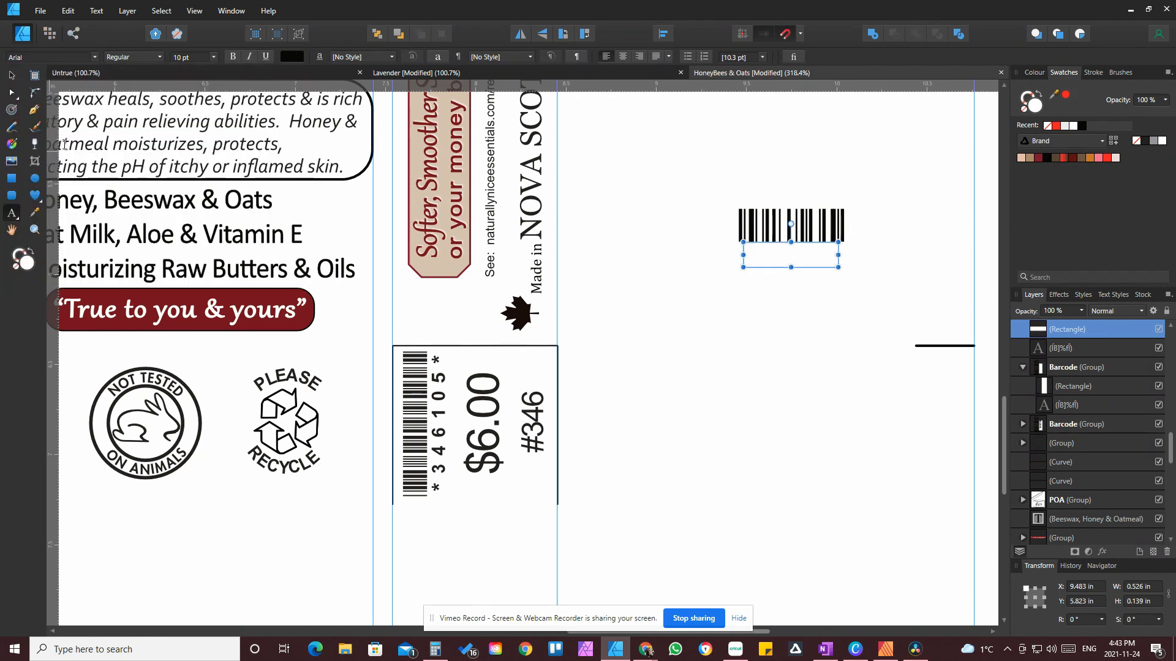
click(213, 57)
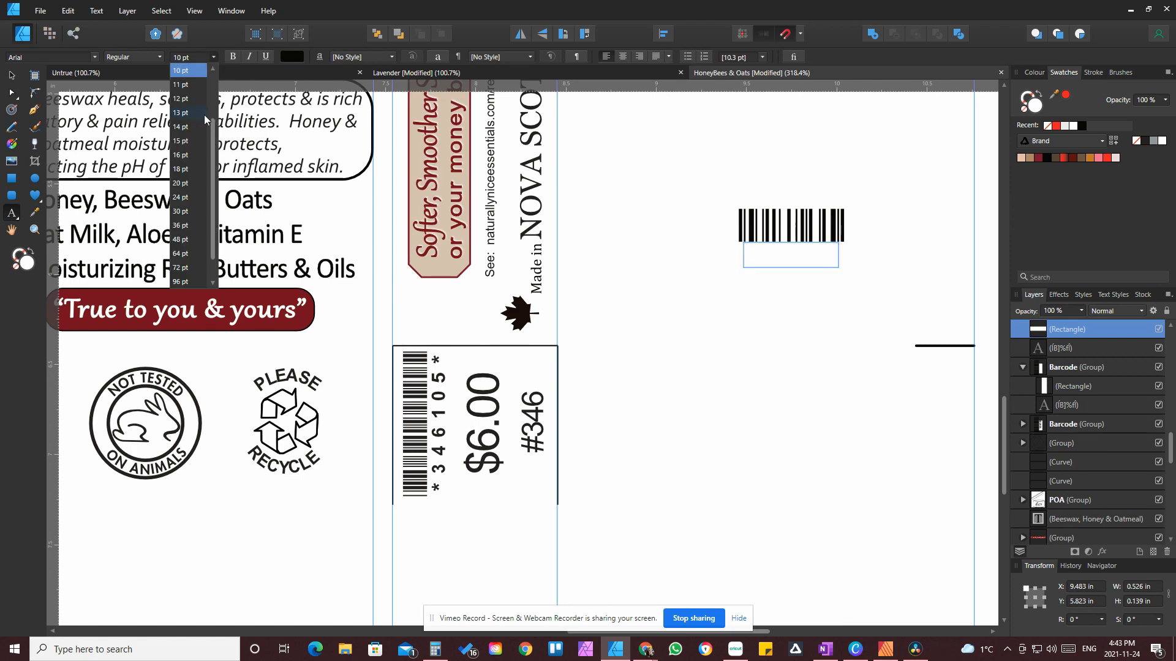
drag(217, 138, 218, 103)
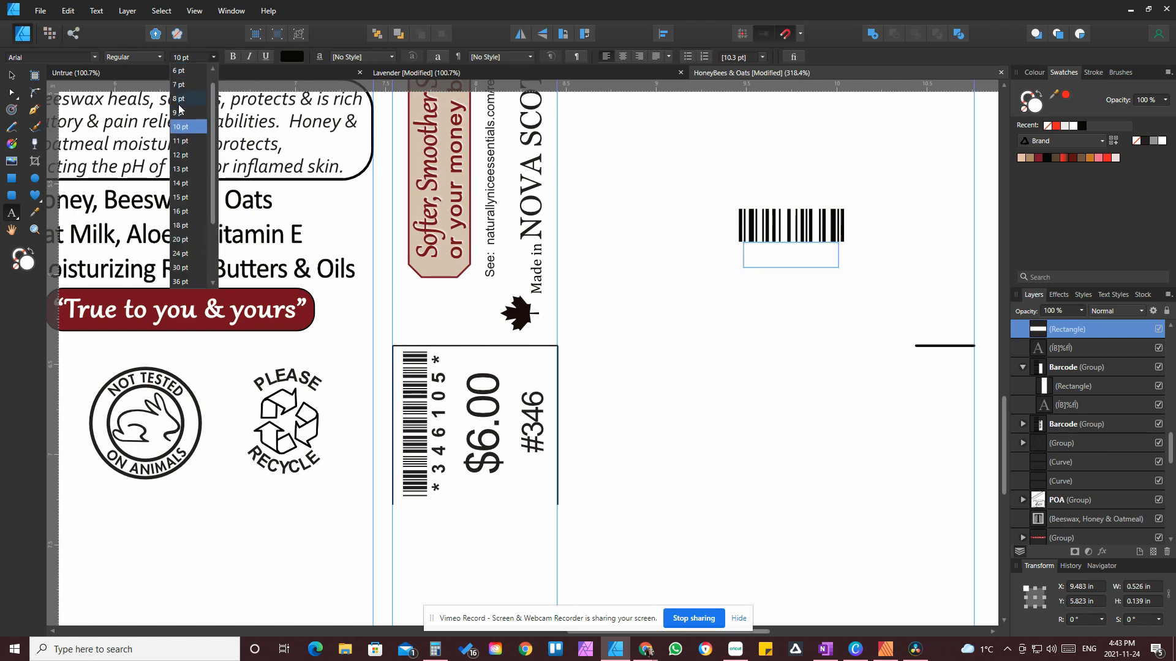
click(181, 104)
click(744, 317)
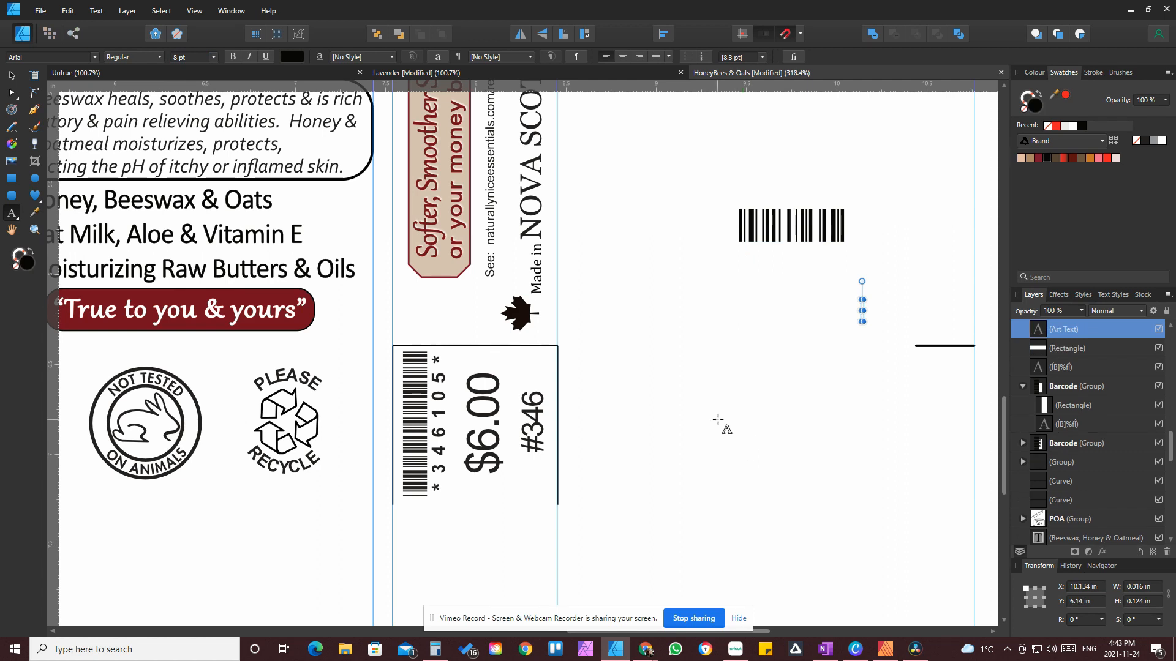
text(346105)
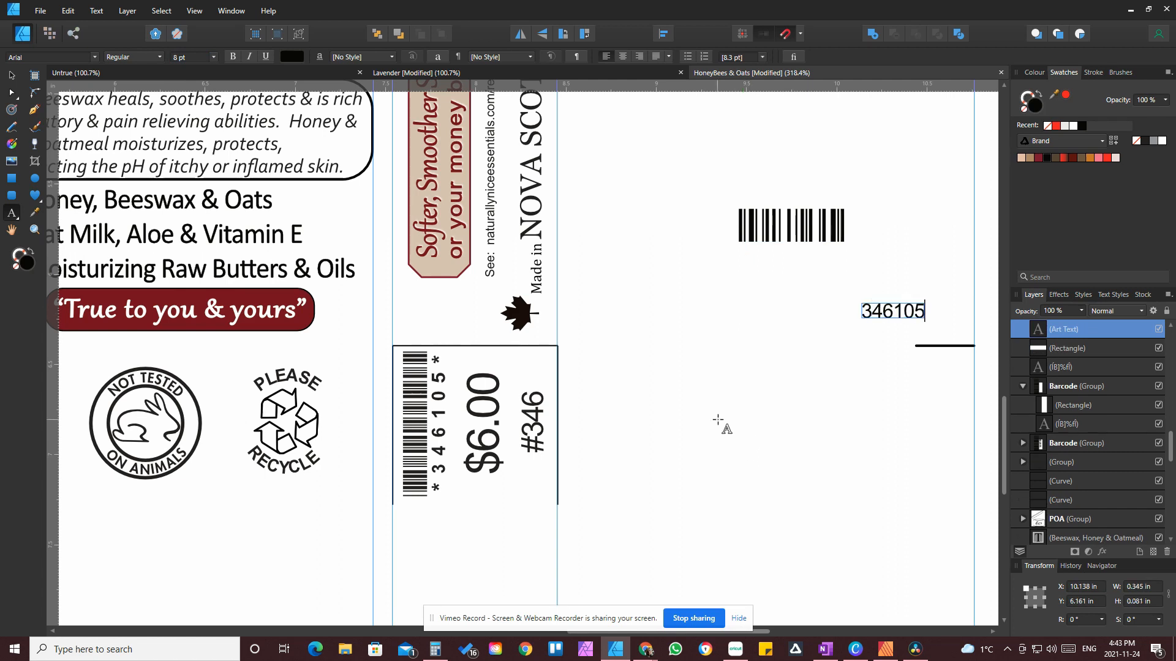
click(11, 75)
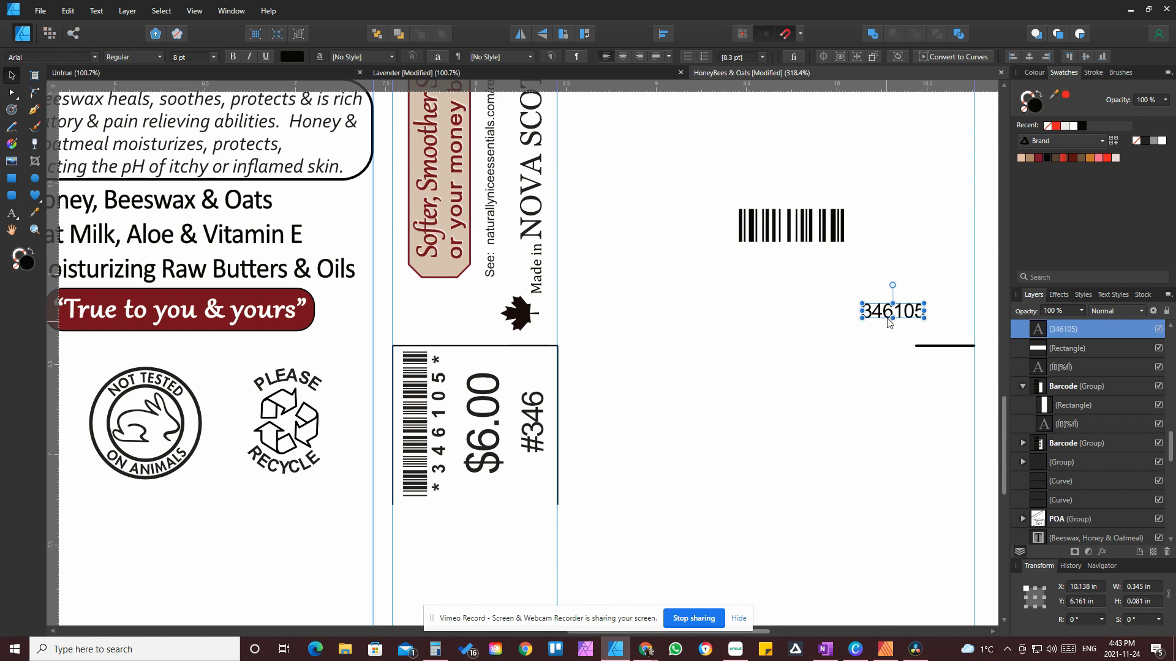
drag(898, 313, 798, 257)
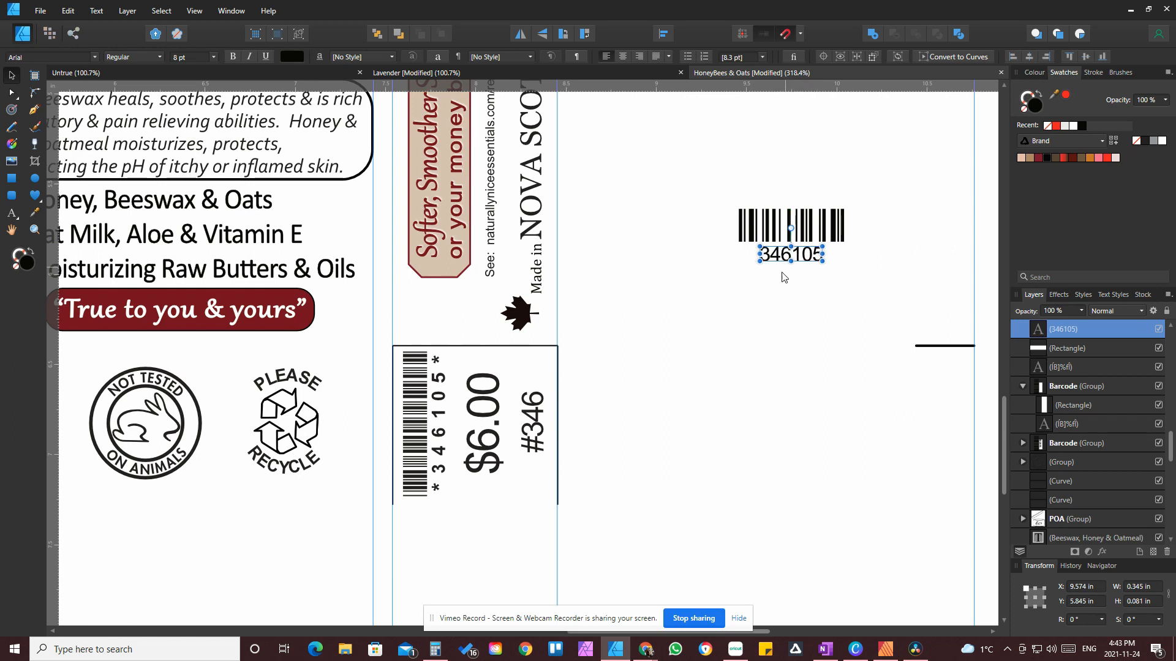
Delete the old Code 39 barcode beside the $6.00 price on the HoneyBees & Oats label
click(765, 333)
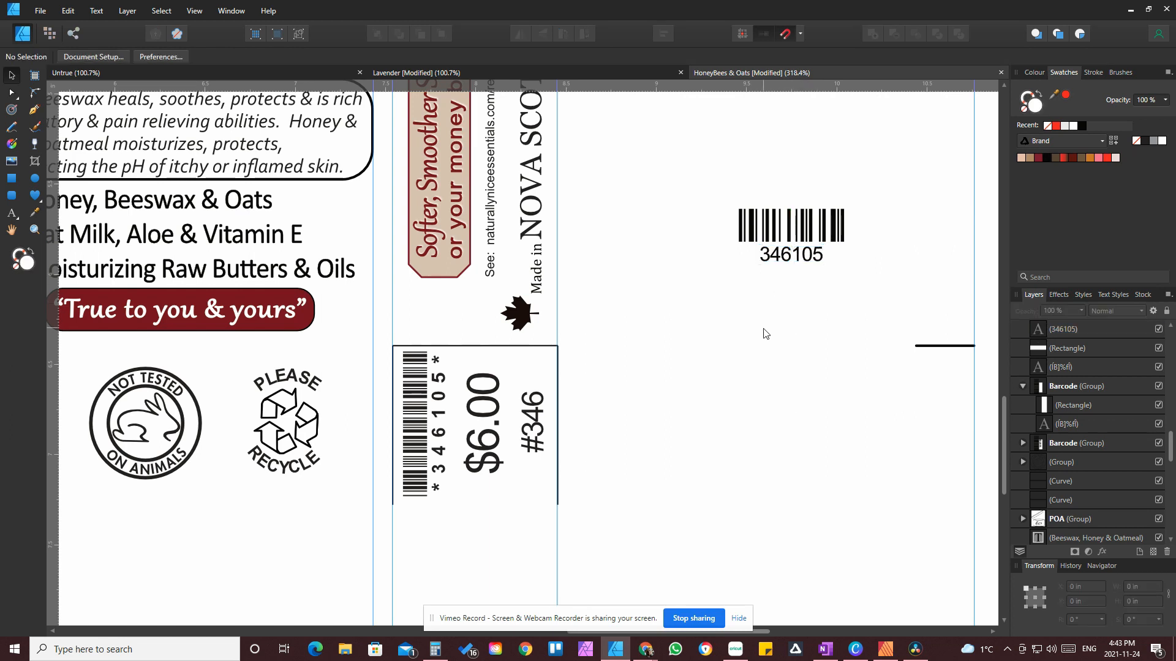
click(419, 438)
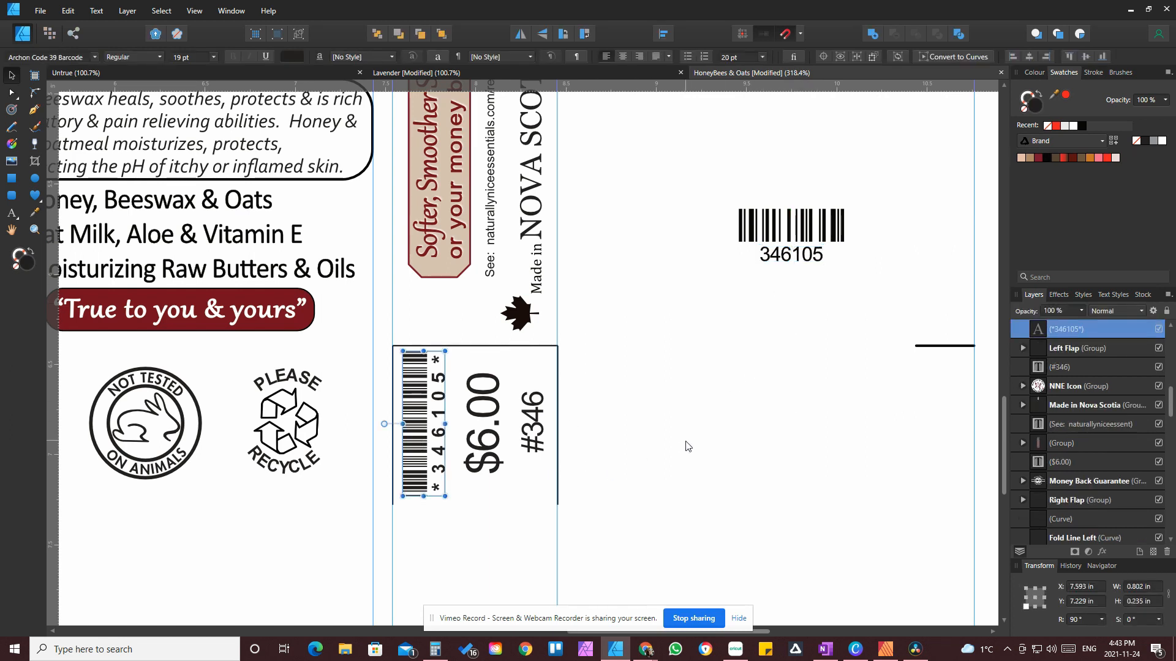
key(Delete)
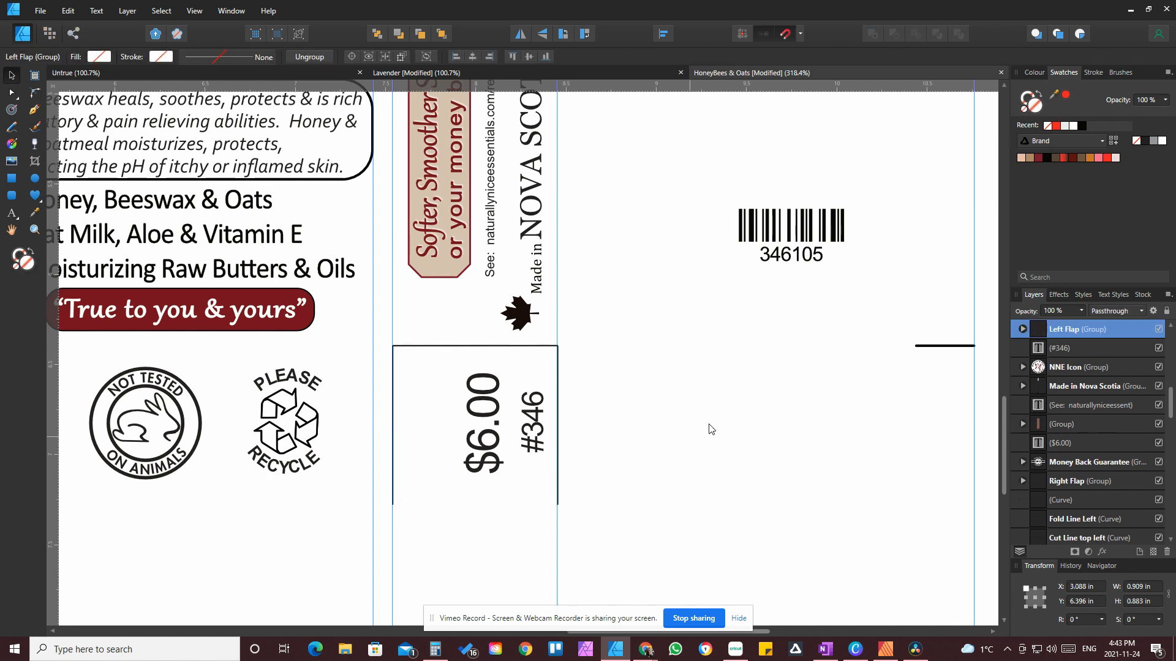
Group the new barcode's bars, white rectangle and number, and name the group Barcode
drag(713, 193, 886, 288)
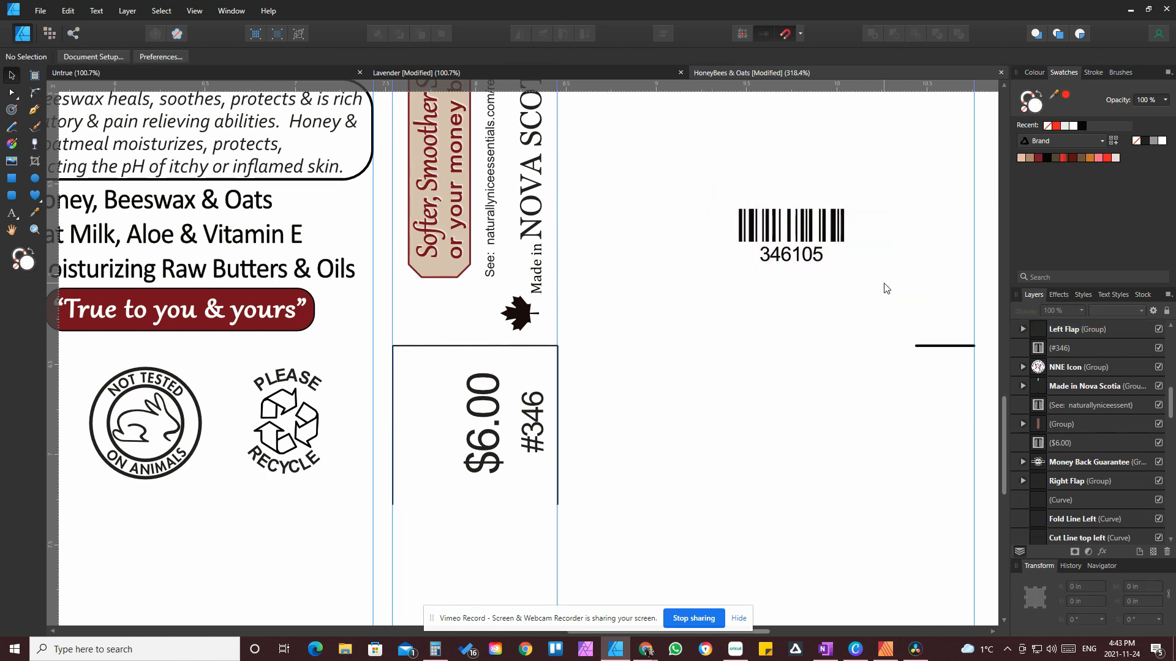
click(803, 239)
drag(700, 196, 870, 279)
drag(845, 348, 813, 396)
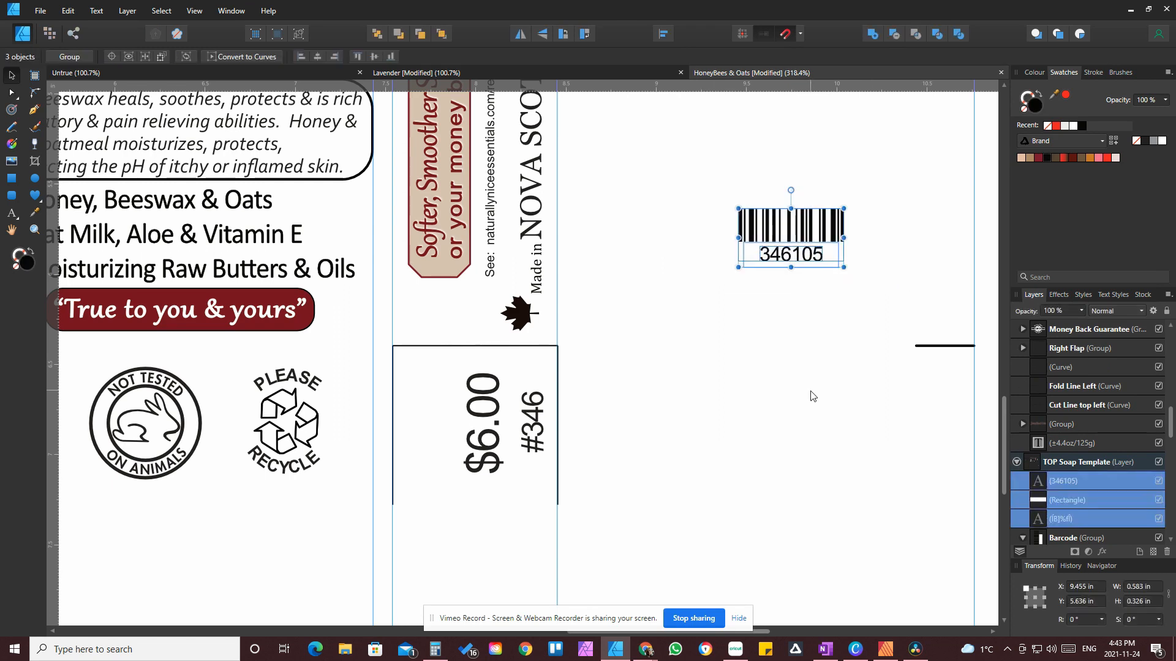
key(ctrl+g)
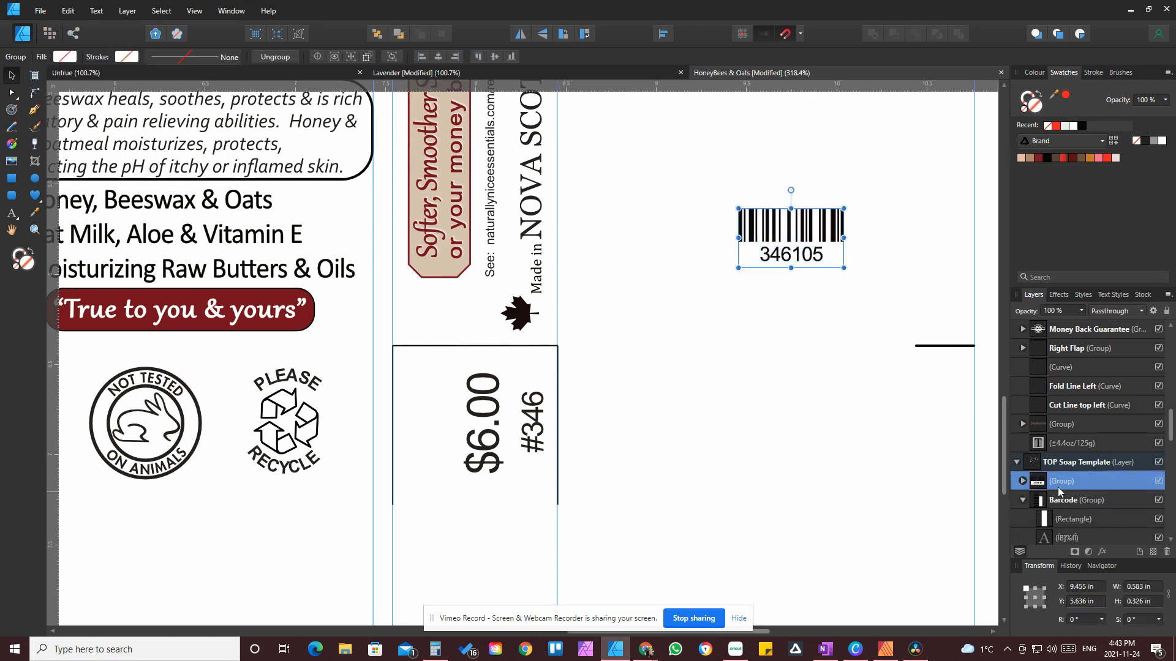
double_click(1059, 482)
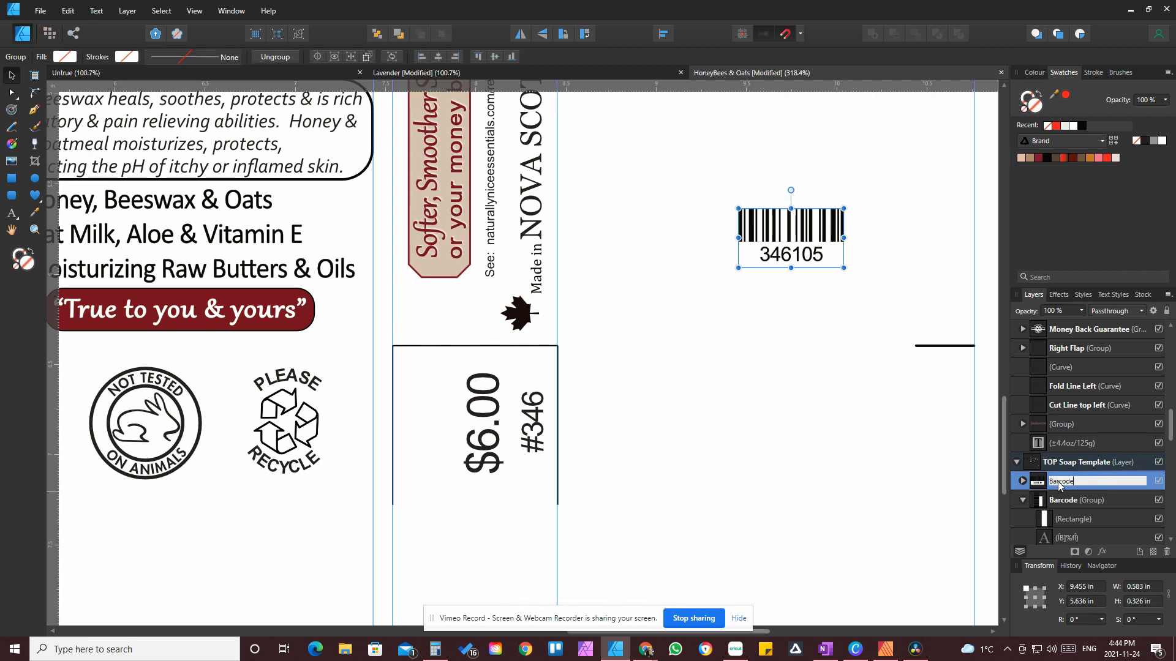
key(Return)
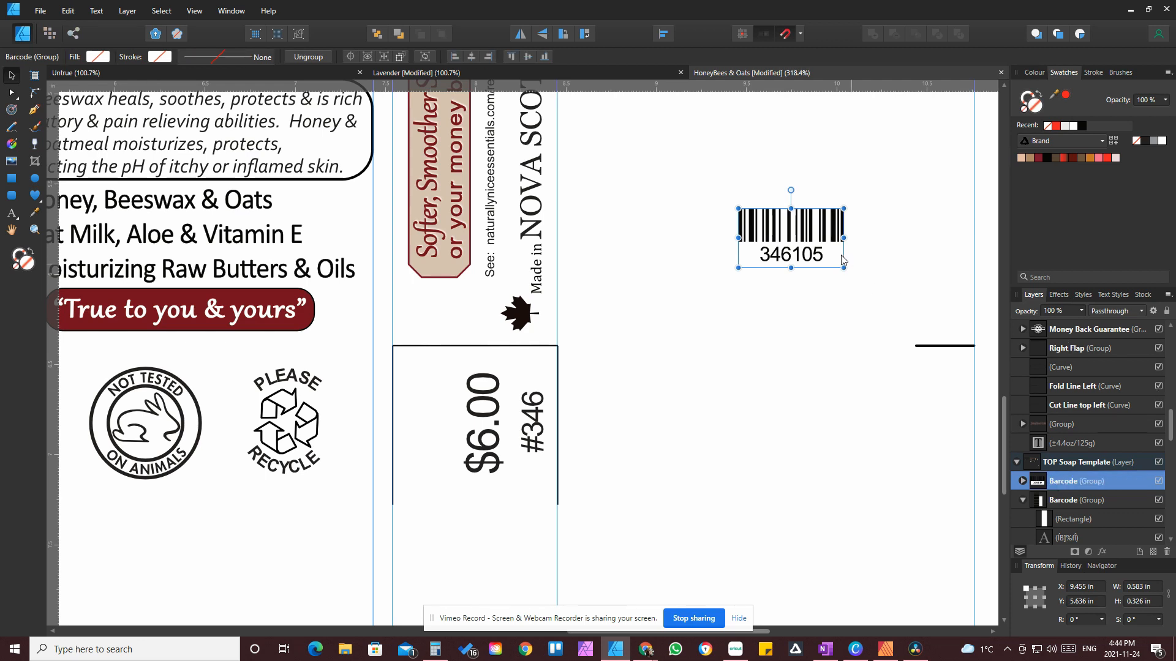
Rotate the new barcode group 90° counter-clockwise and move it onto the label beside the $6.00 price
drag(807, 234, 781, 308)
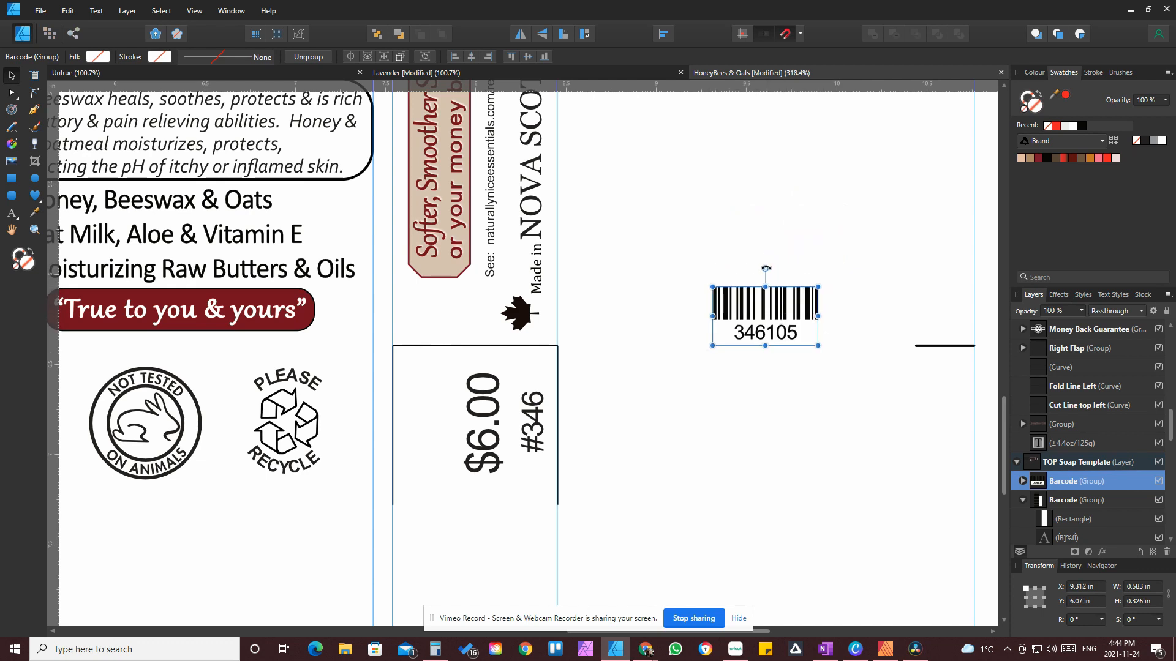
drag(766, 268, 721, 319)
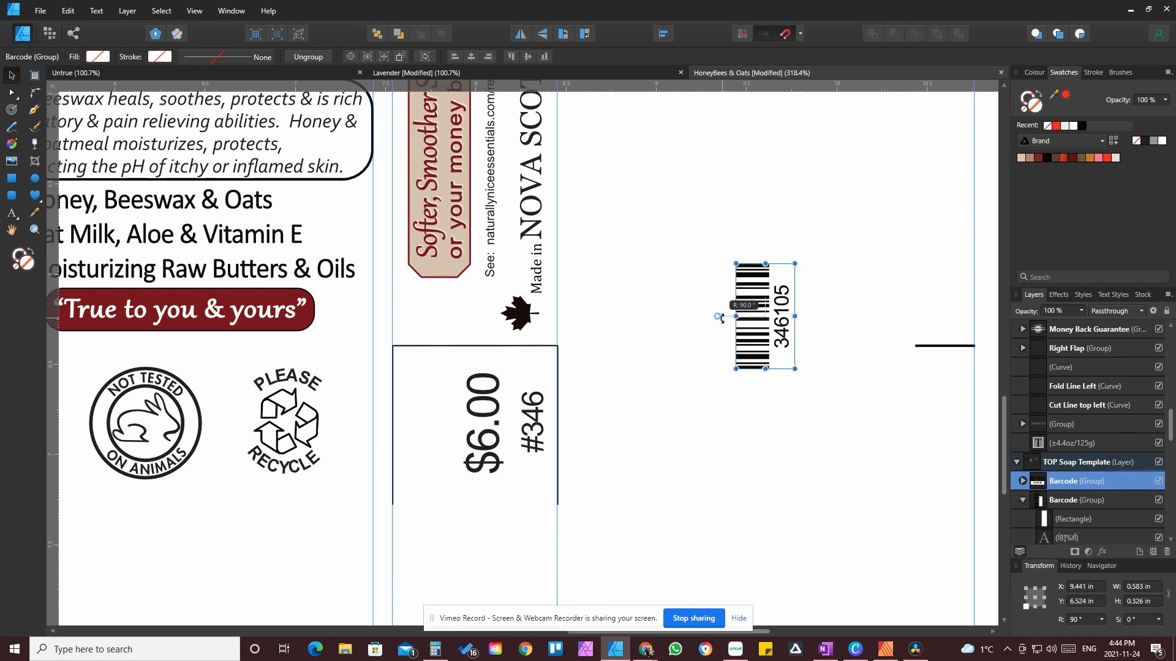
drag(723, 323, 417, 423)
Enlarge the barcode group to about 0.722 × 0.404 in and position it at about X 7.567 in, Y 7.199 in
drag(455, 376, 467, 355)
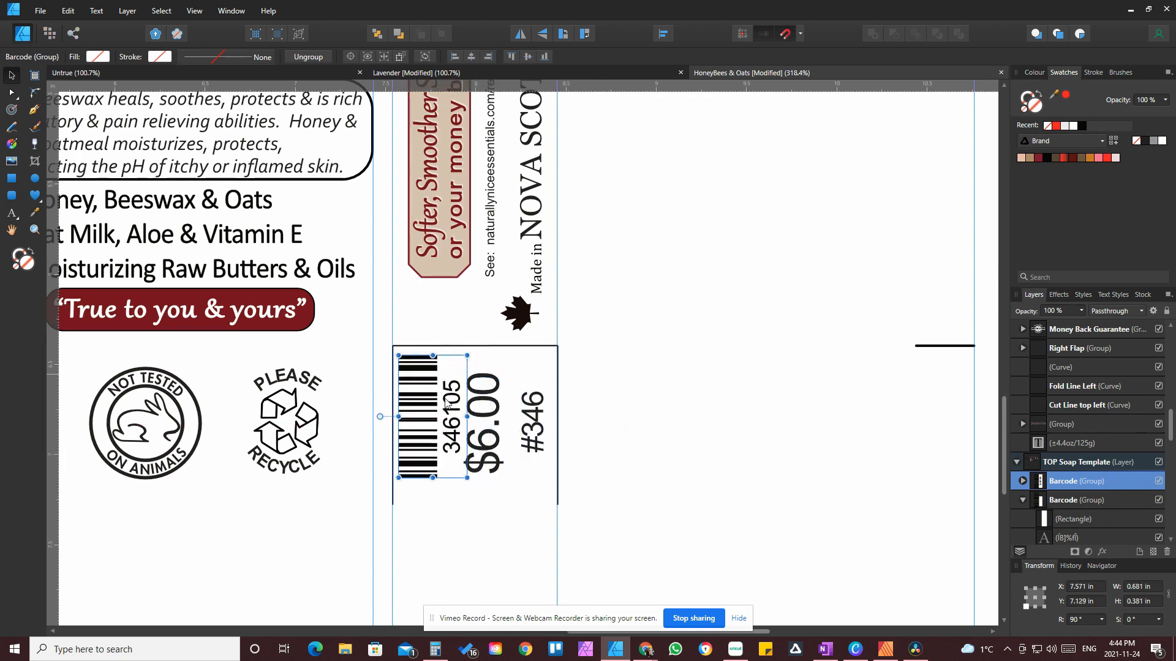
drag(427, 428, 427, 437)
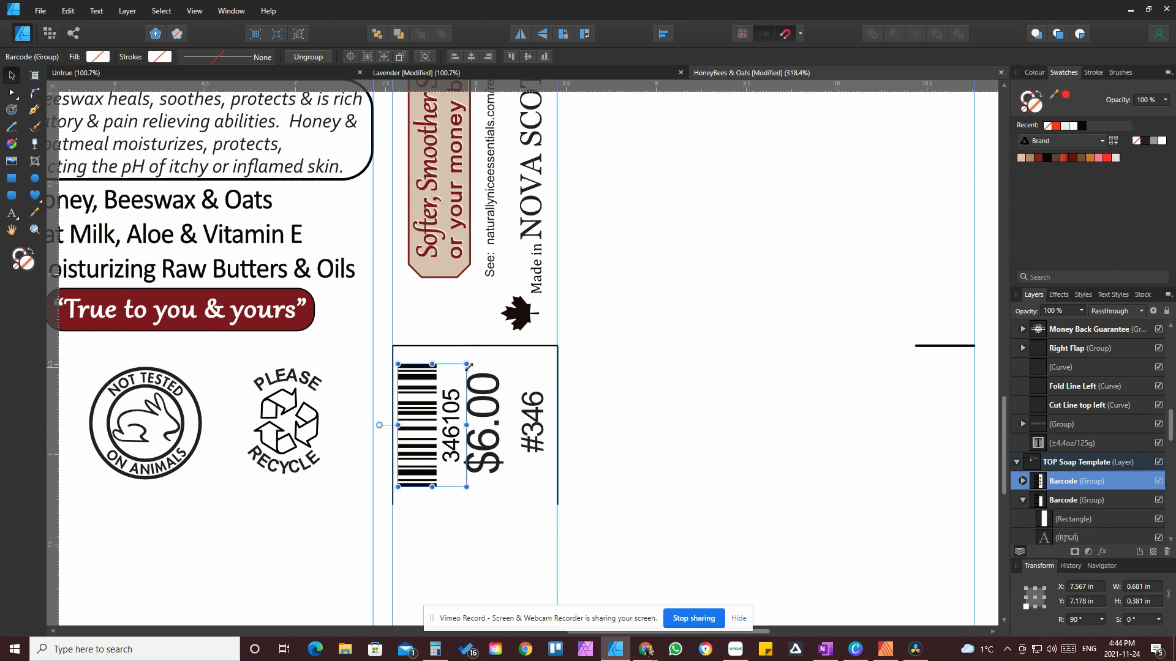
drag(466, 365, 470, 357)
drag(431, 417, 432, 424)
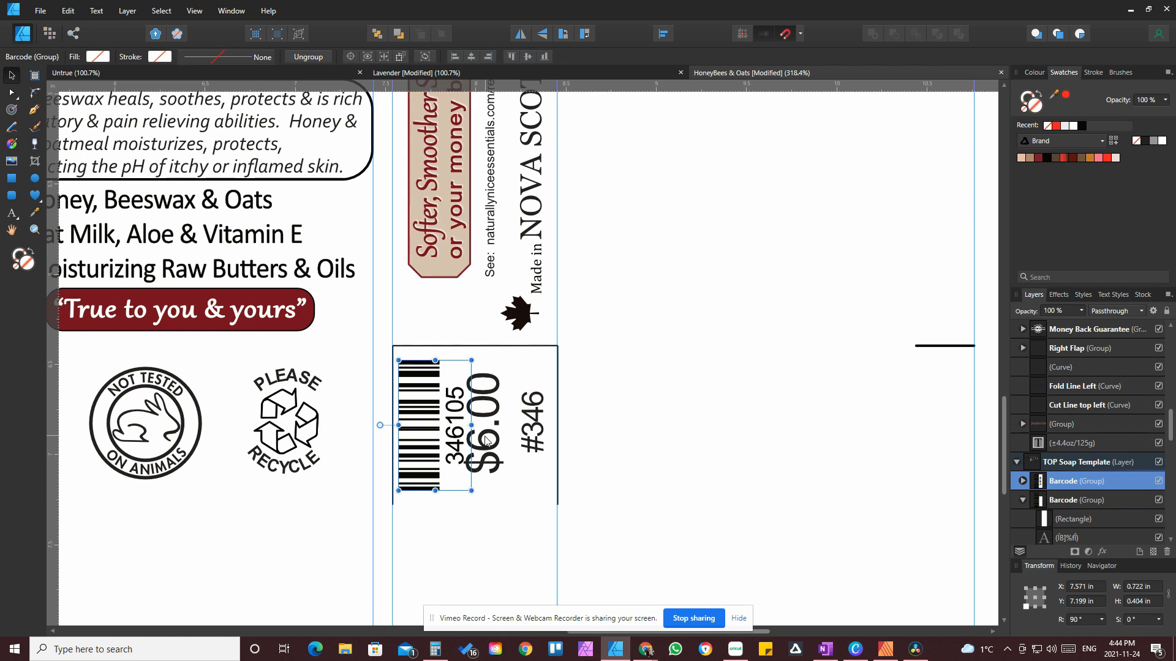
key(Left)
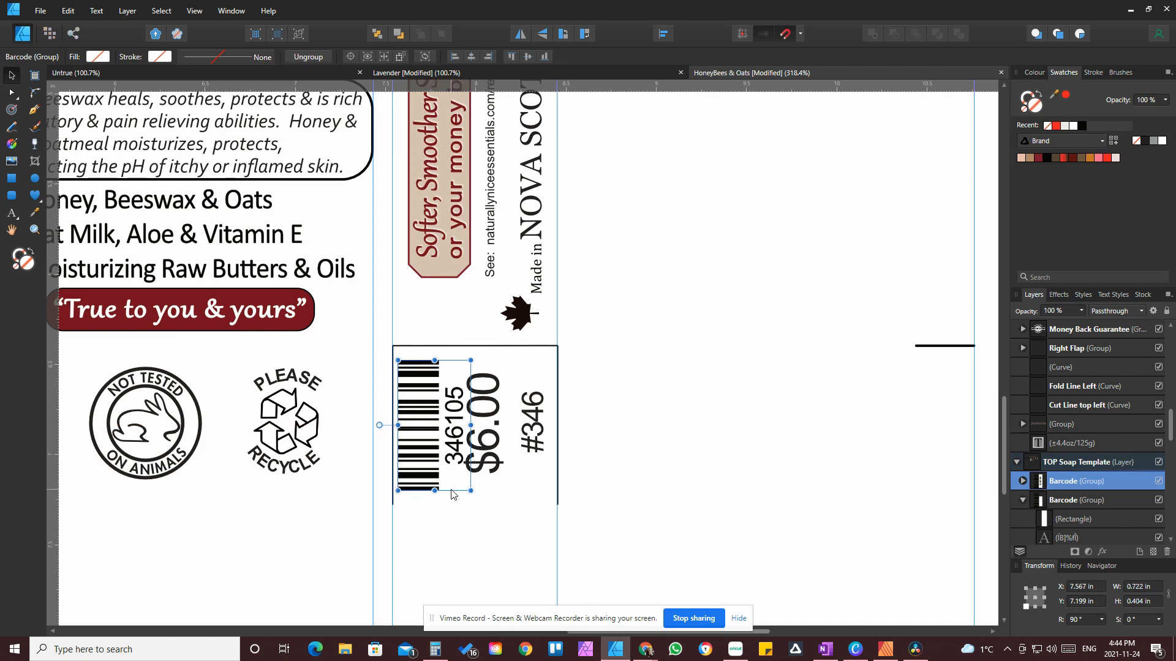
Select the 346105 number text inside the placed barcode group and open its detailed character settings
click(12, 213)
drag(456, 463, 460, 384)
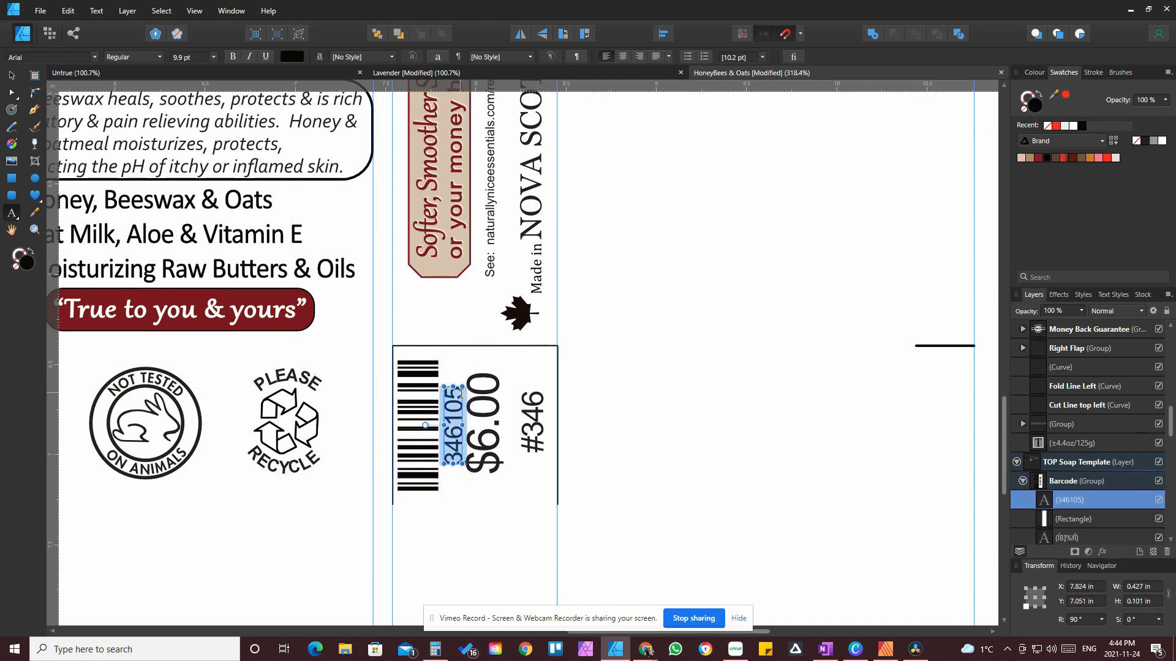
click(437, 57)
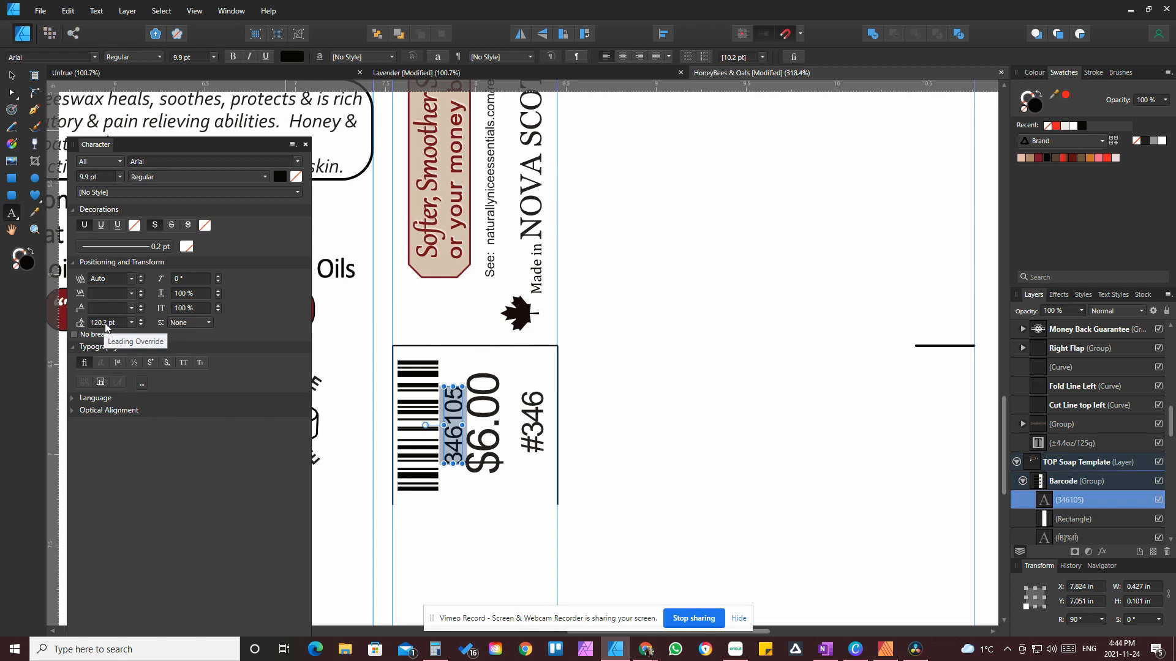
Try a baseline shift of -1 pt on the barcode number, and reset it to 0 pt
click(131, 308)
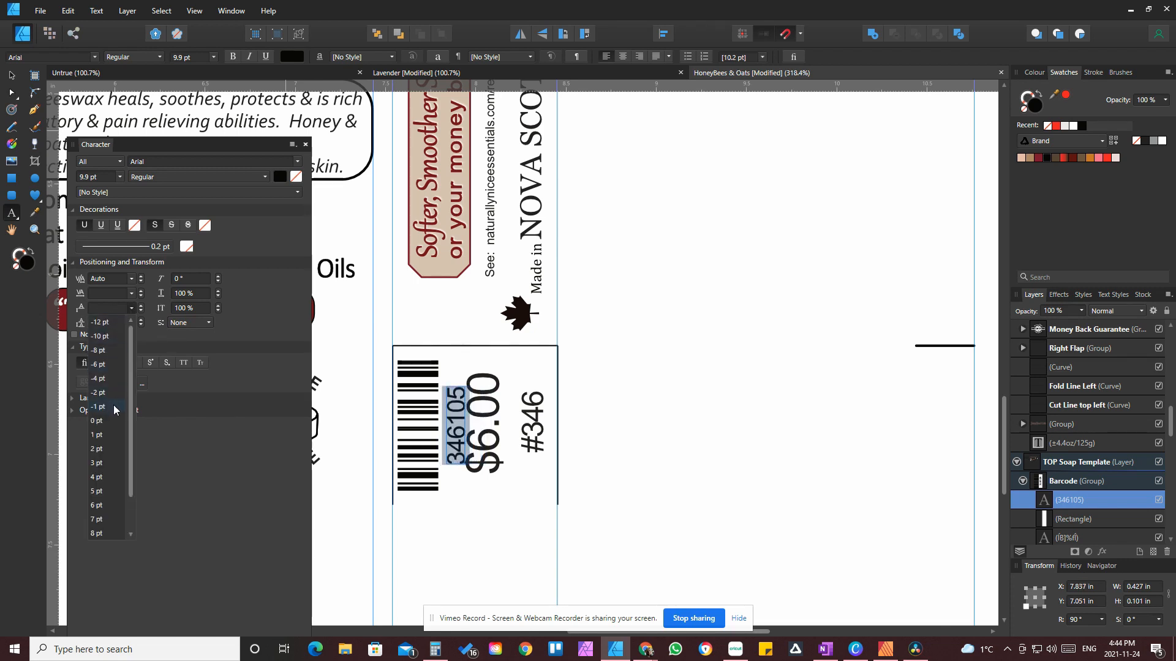
click(129, 406)
click(131, 308)
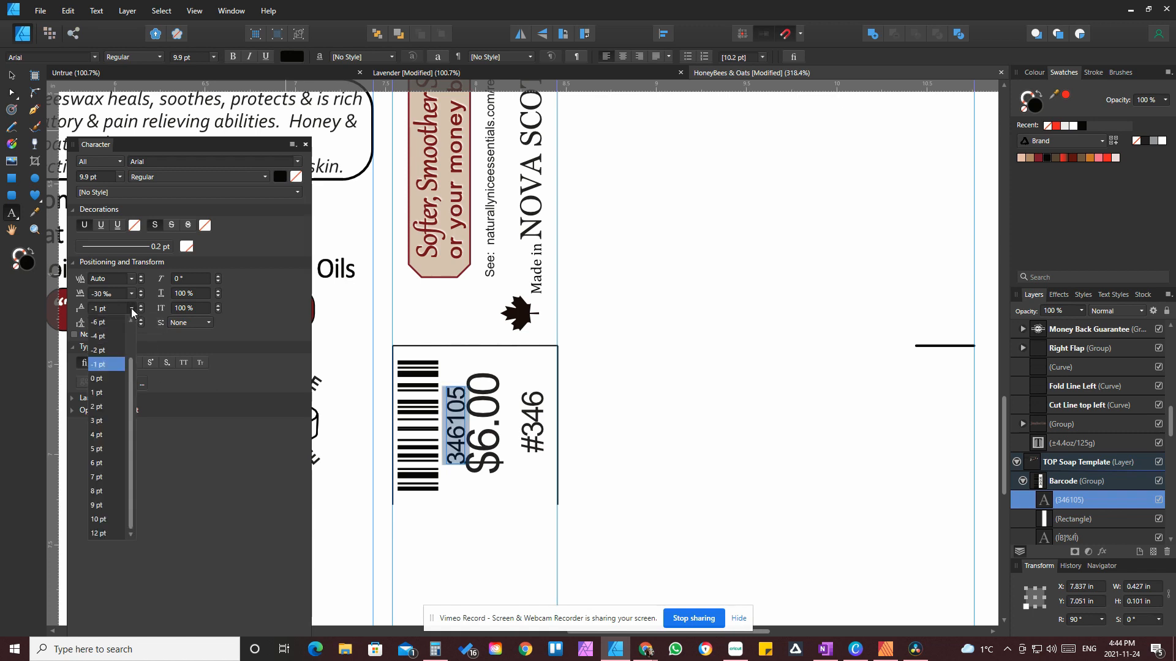
click(105, 381)
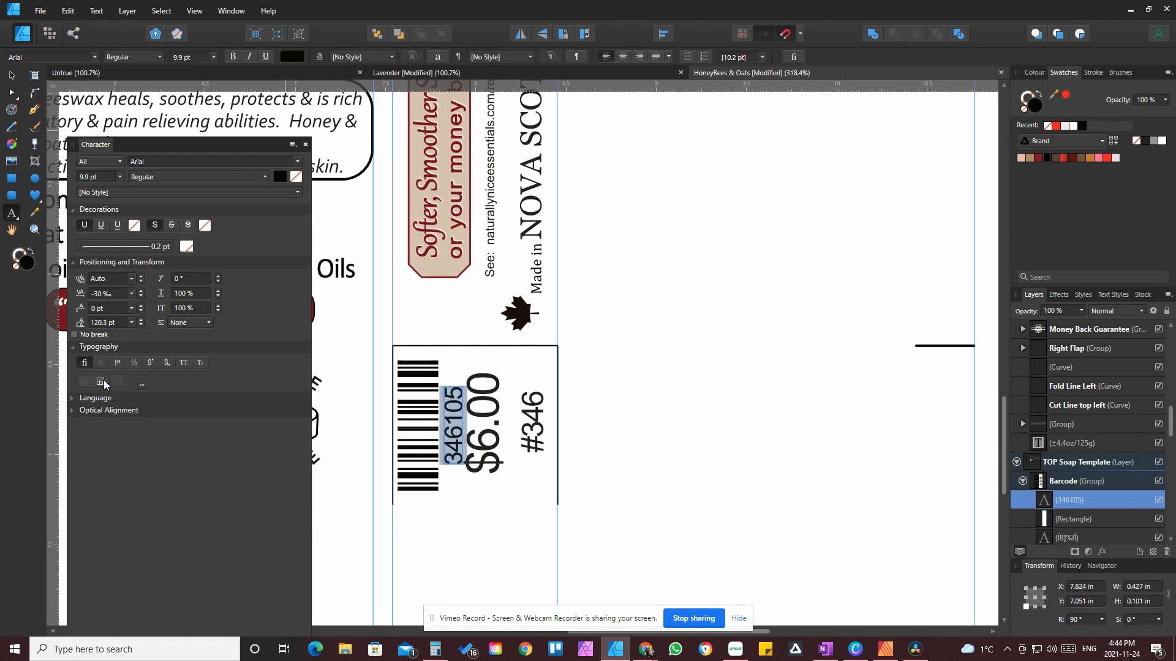
Set the barcode number's vertical scale to 75%
click(184, 310)
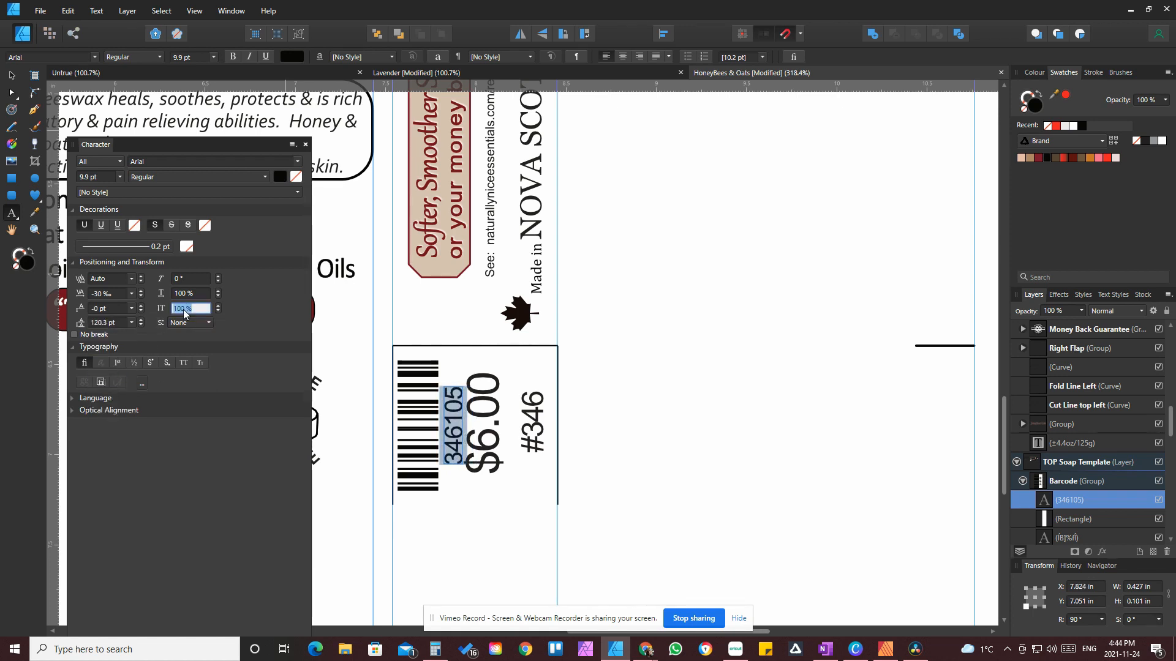
text(75)
key(Return)
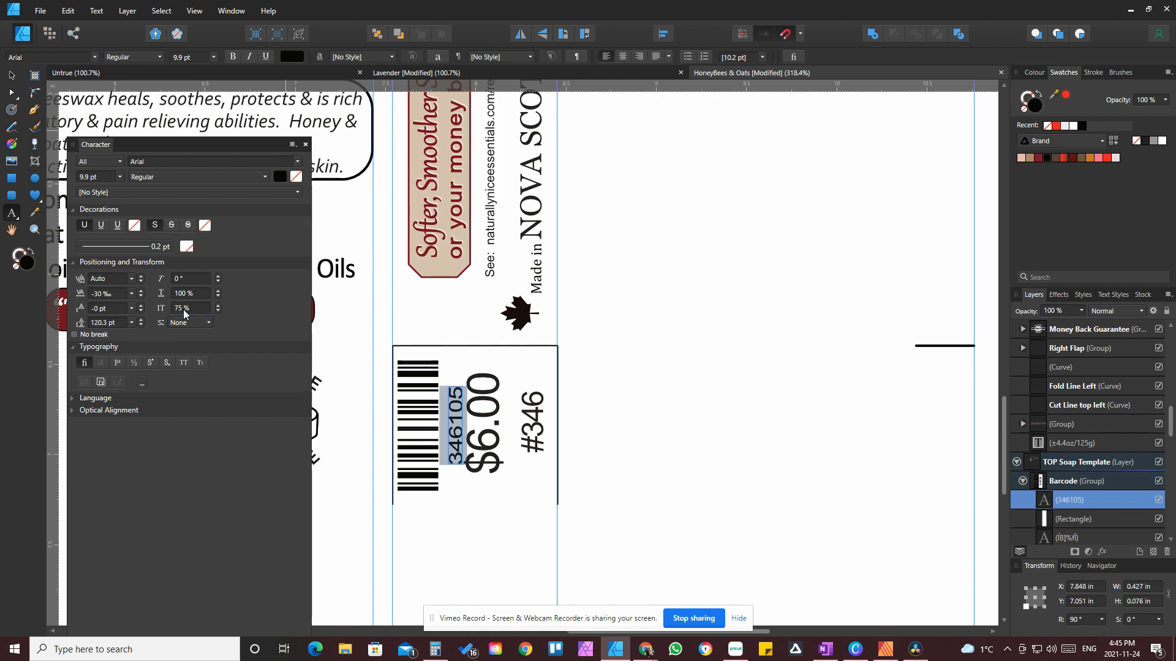
Nudge the barcode number closer to the bars, to about X 7.818 in, and close the detailed character settings
click(11, 75)
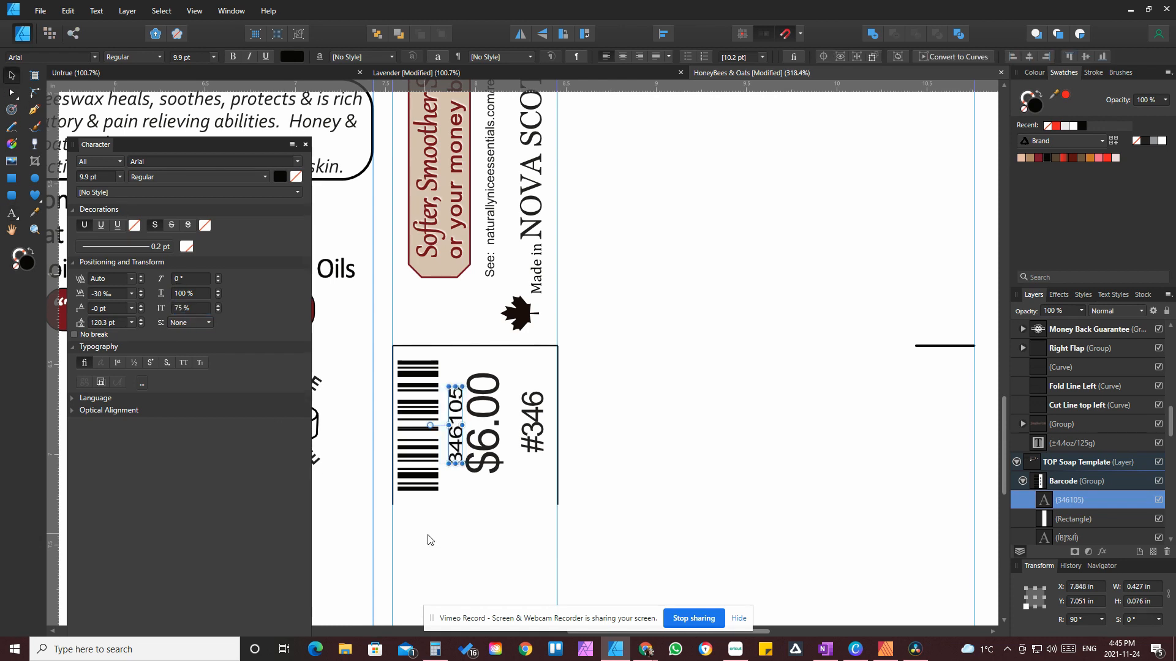
key(Left)
key(Left)
key(Left)
key(Left)
key(Left)
key(Left)
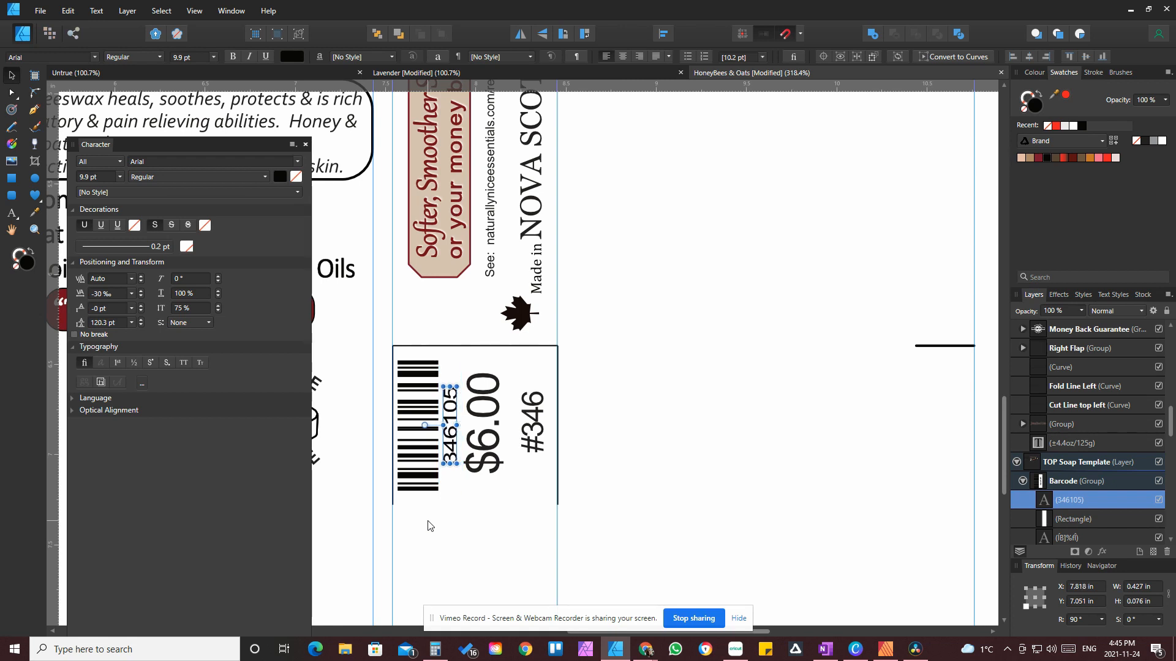
click(686, 411)
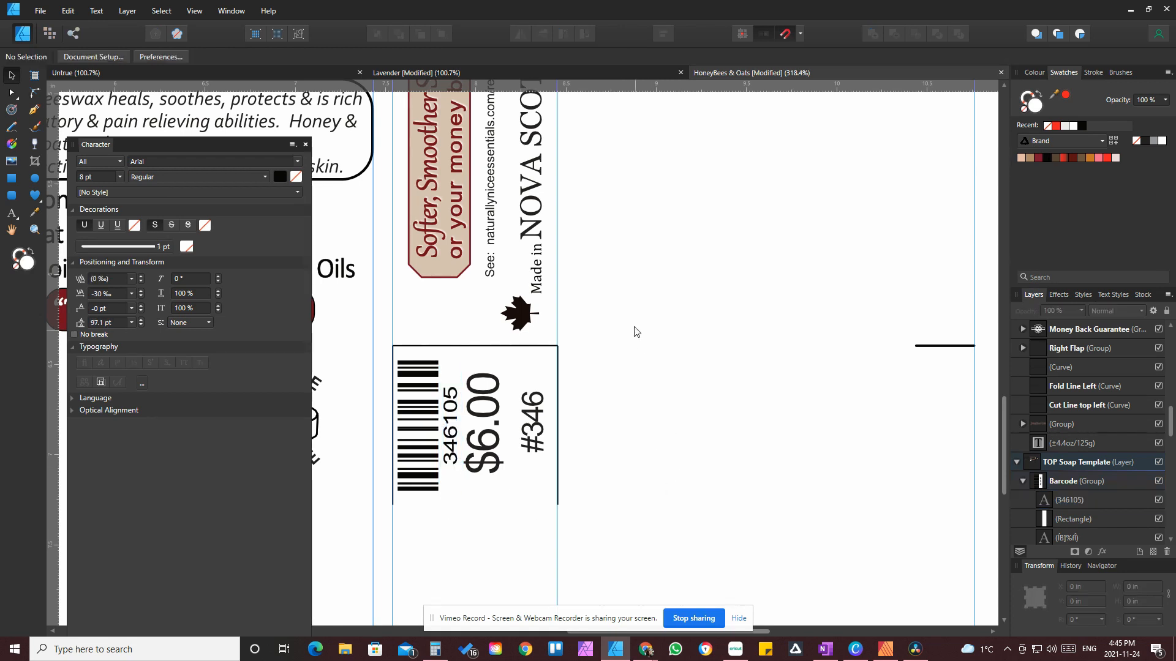
click(306, 144)
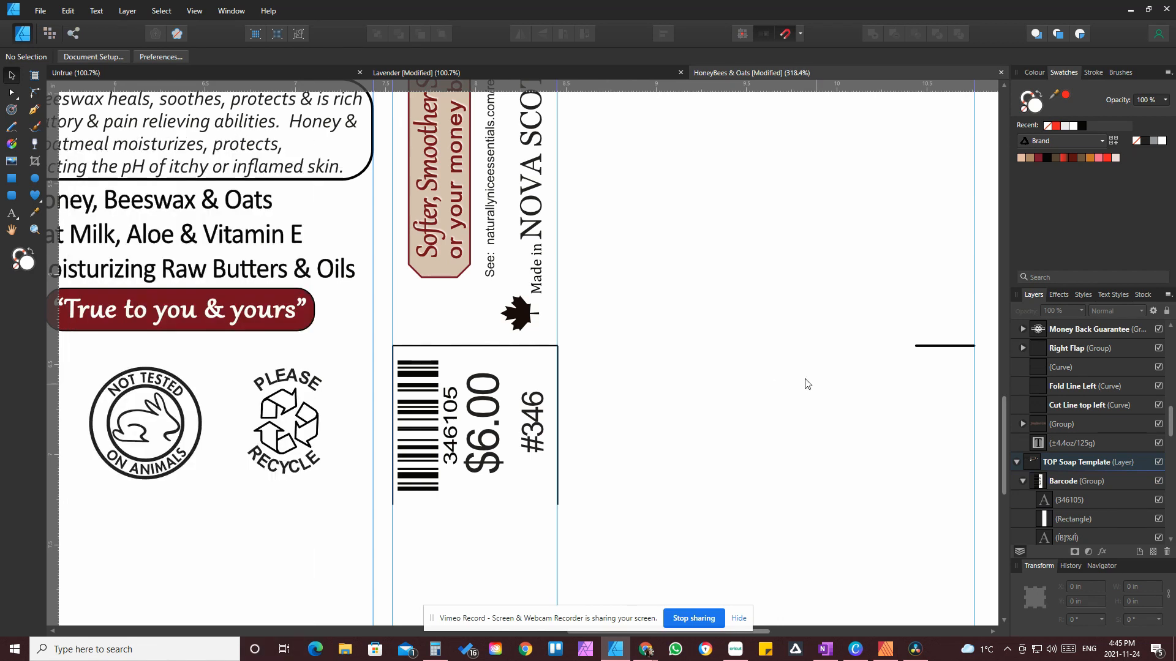
Duplicate the barcode group, enlarge the copy to about 1.175 × 0.658 in, and place it beside the Nova Scotia text at about X 8.484 in, Y 5.997 in
click(425, 418)
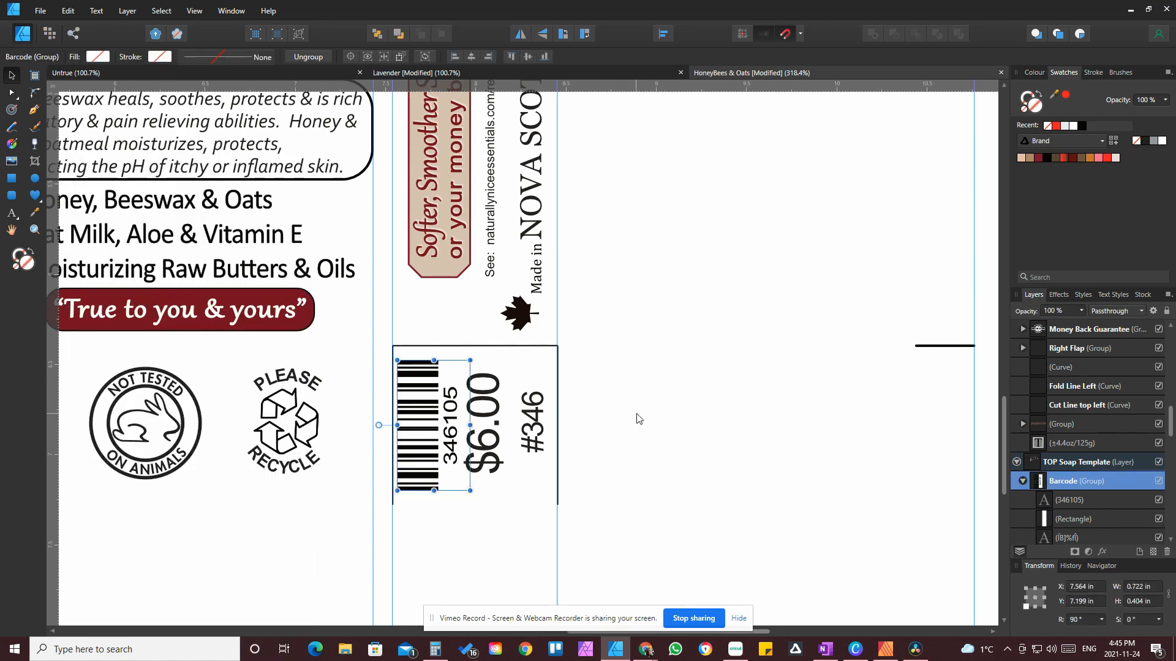
key(ctrl+j)
drag(429, 422, 596, 179)
scroll(710, 461, up, 4)
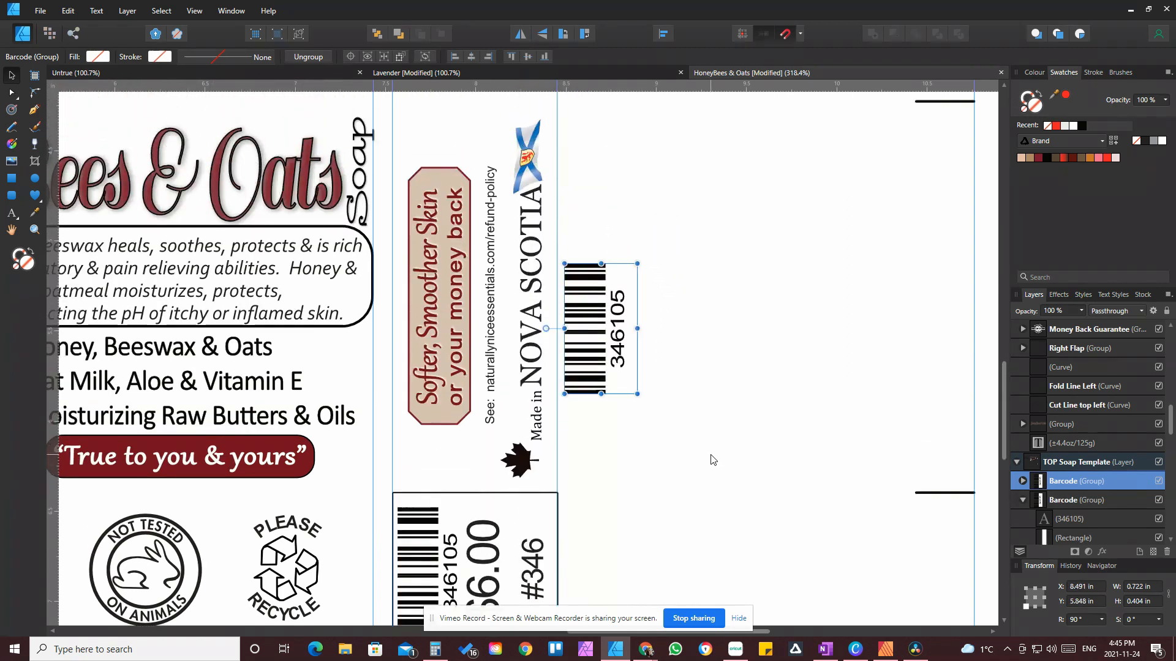
drag(582, 352, 581, 355)
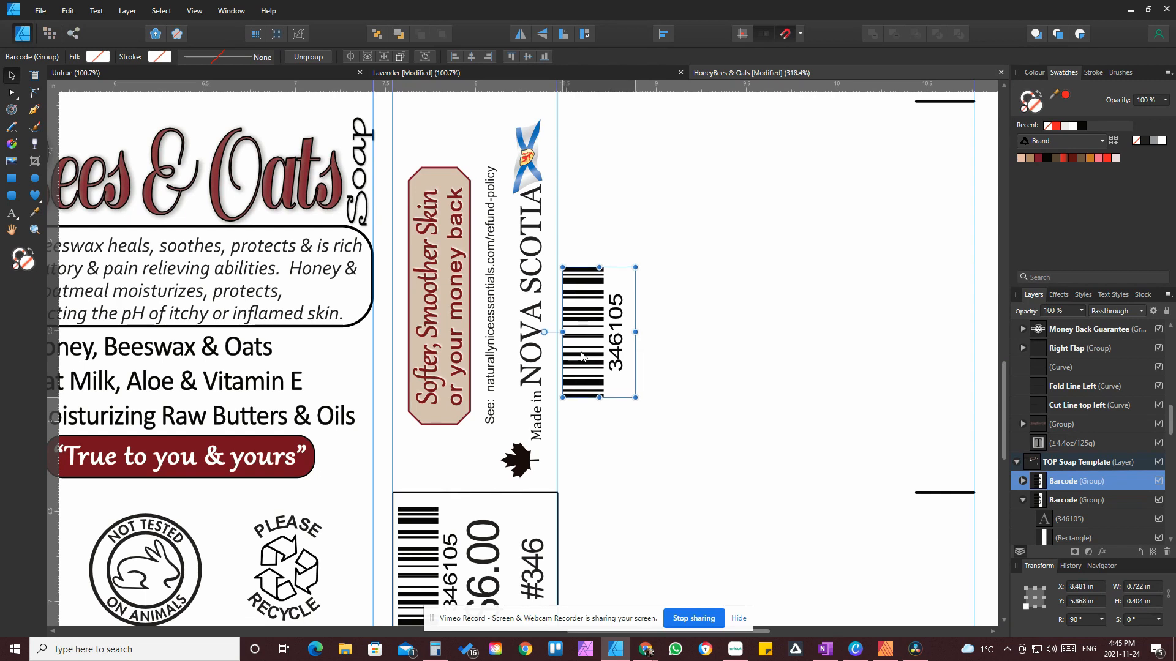
drag(636, 257, 681, 185)
drag(603, 362, 604, 386)
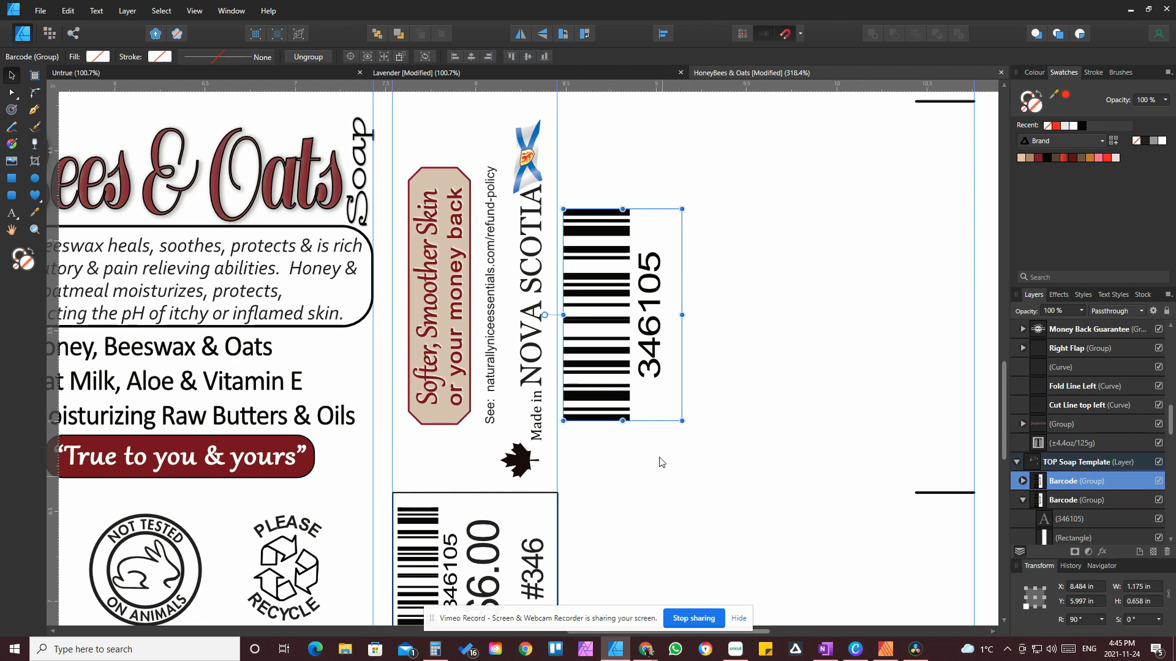
Delete the 346105 number text from the enlarged barcode copy and view both labels at 100% zoom
click(1022, 481)
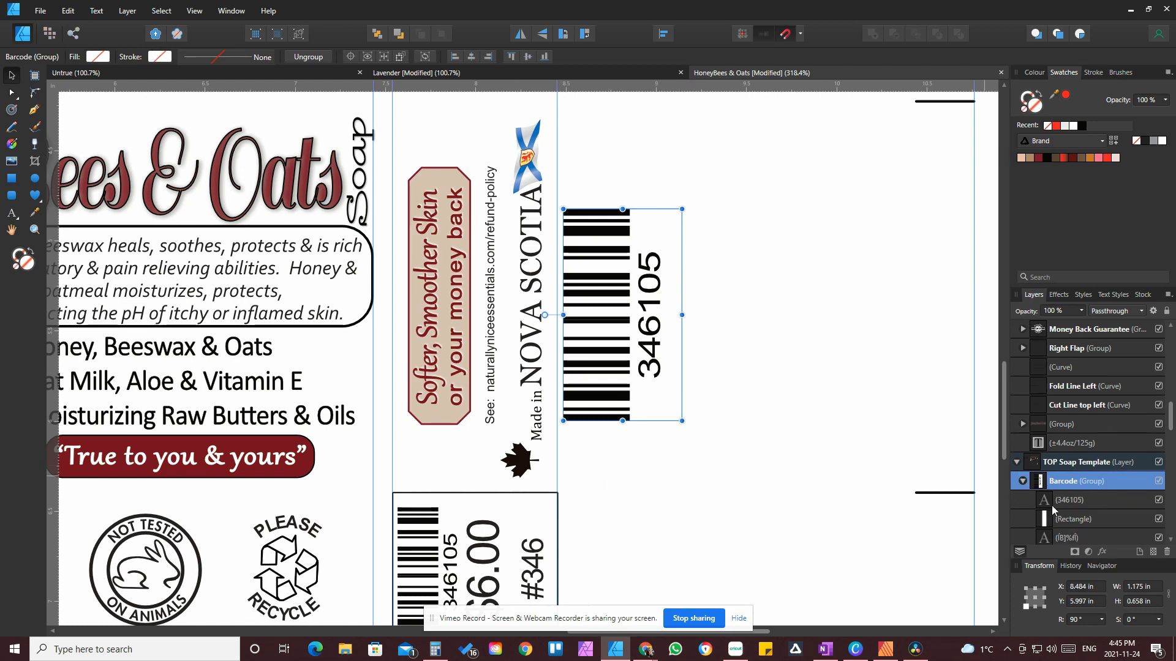
click(1073, 500)
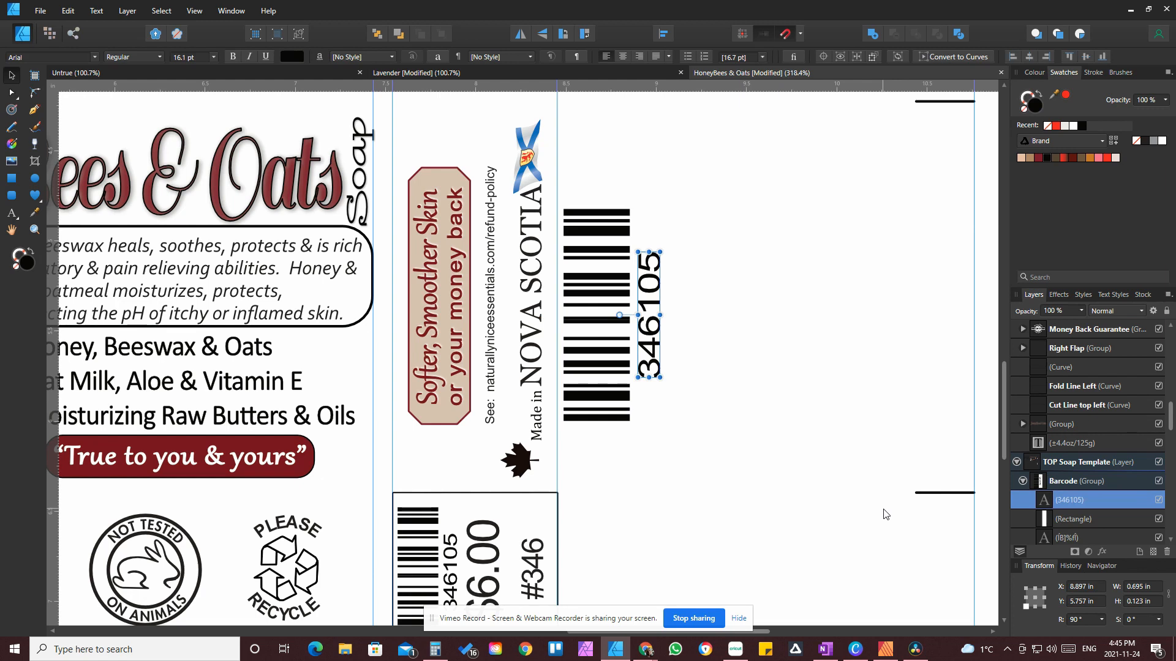
key(Delete)
click(746, 512)
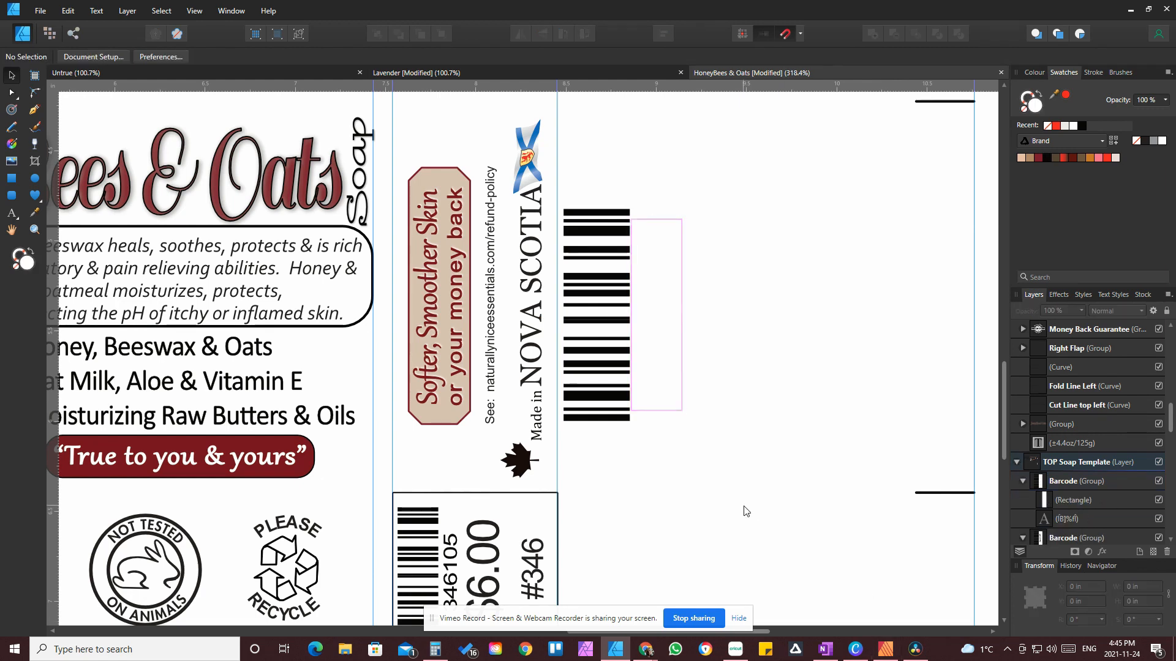
key(ctrl+1)
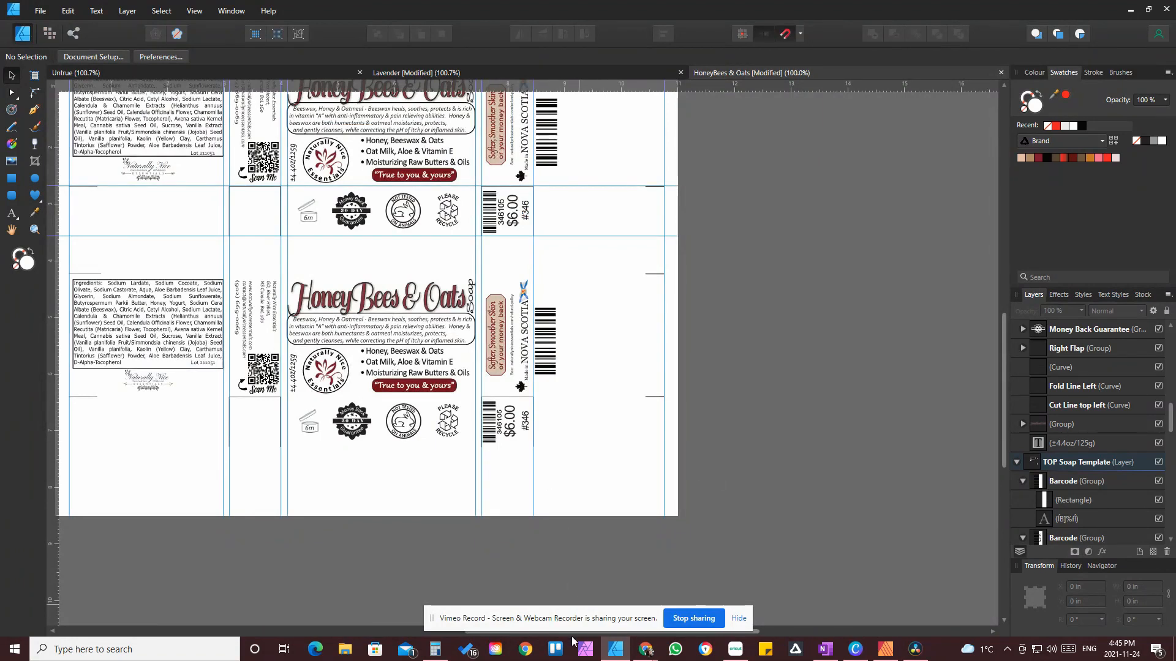
scroll(490, 548, up, 3)
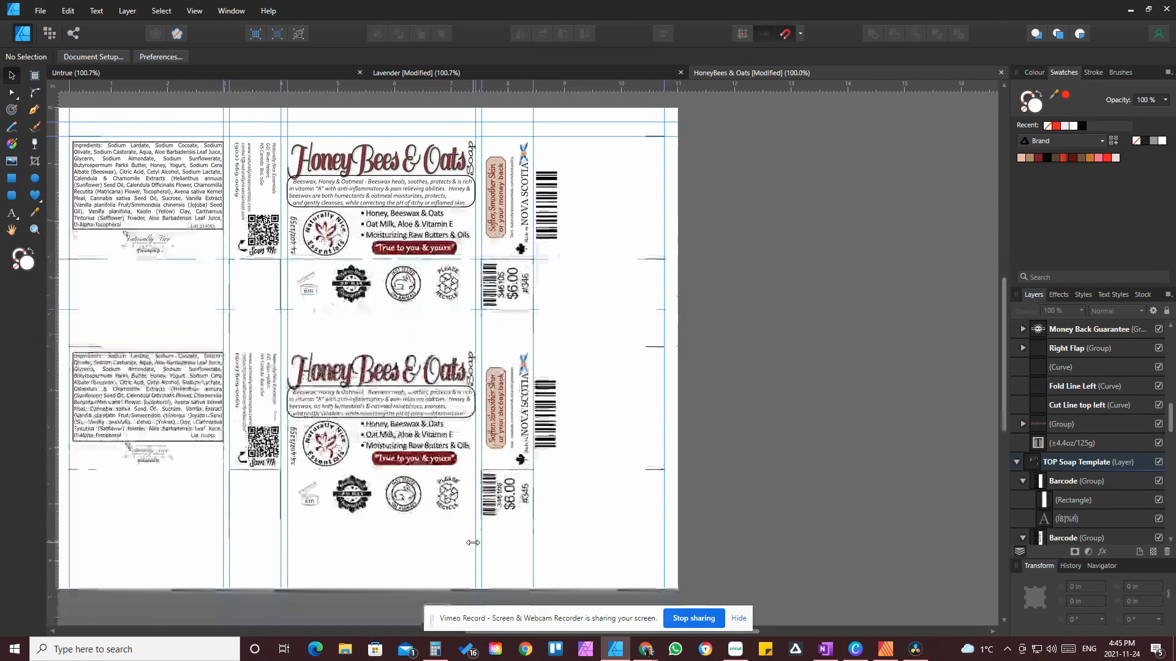